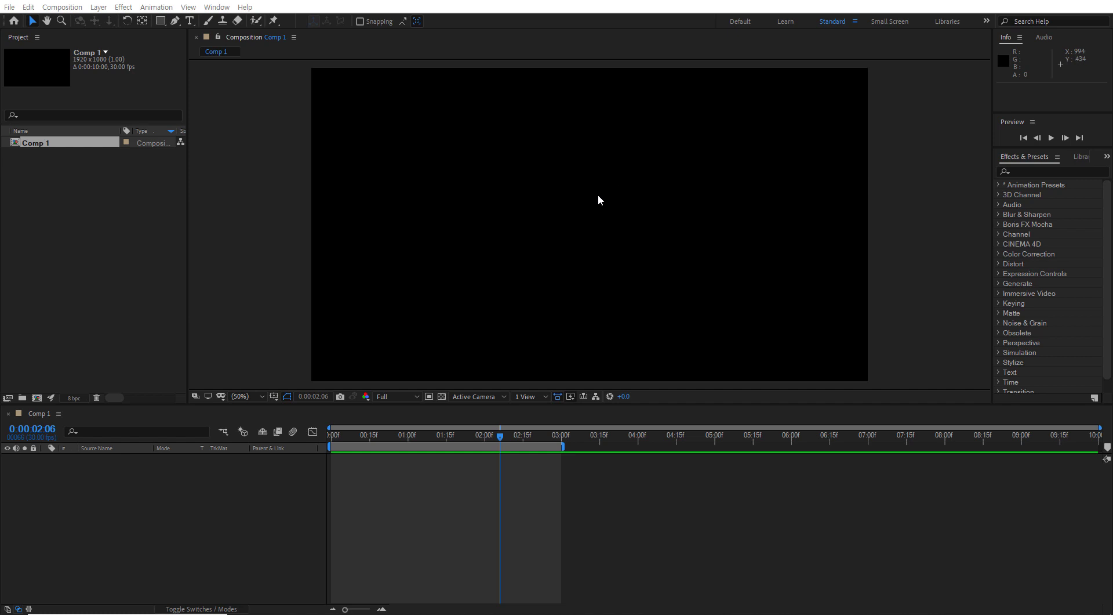
Create a text layer reading "Nstart" and place it near the centre of the composition at about 752, 558.
left_click(189, 20)
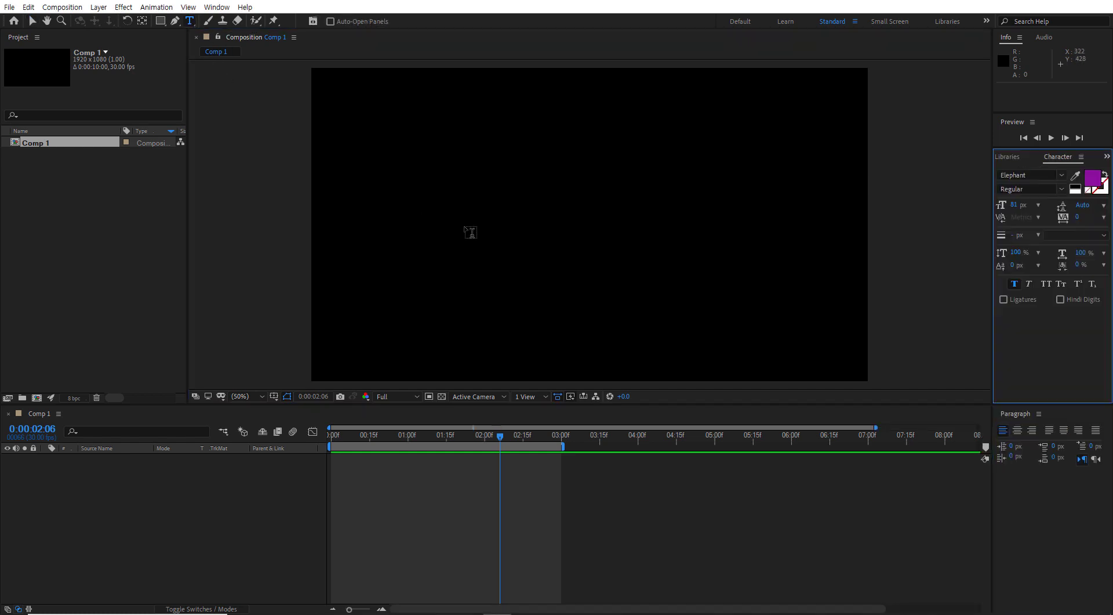
left_click(516, 225)
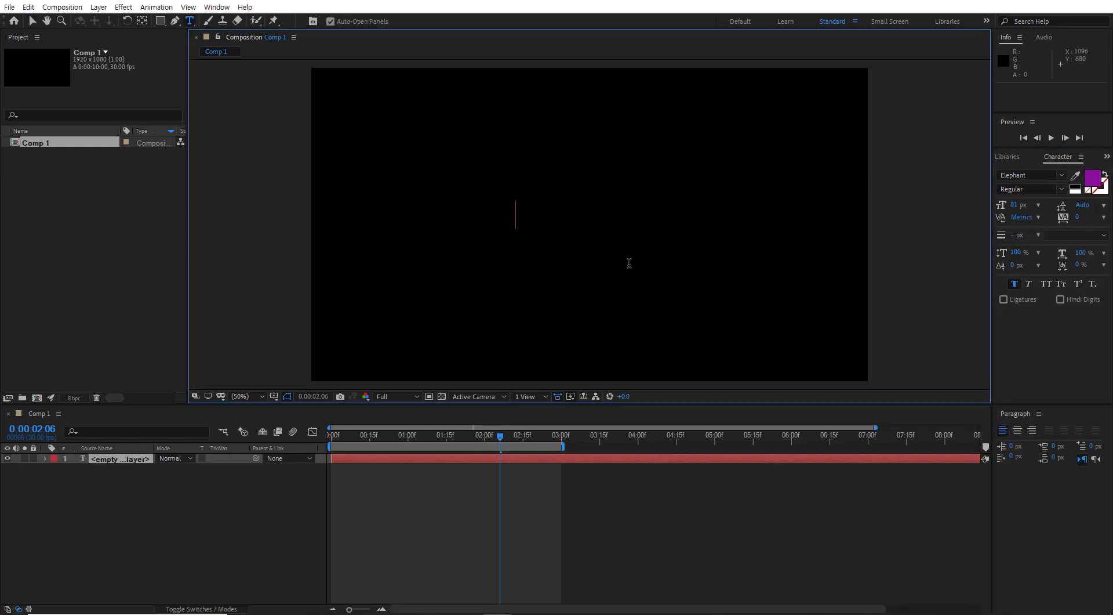
type("Nstart")
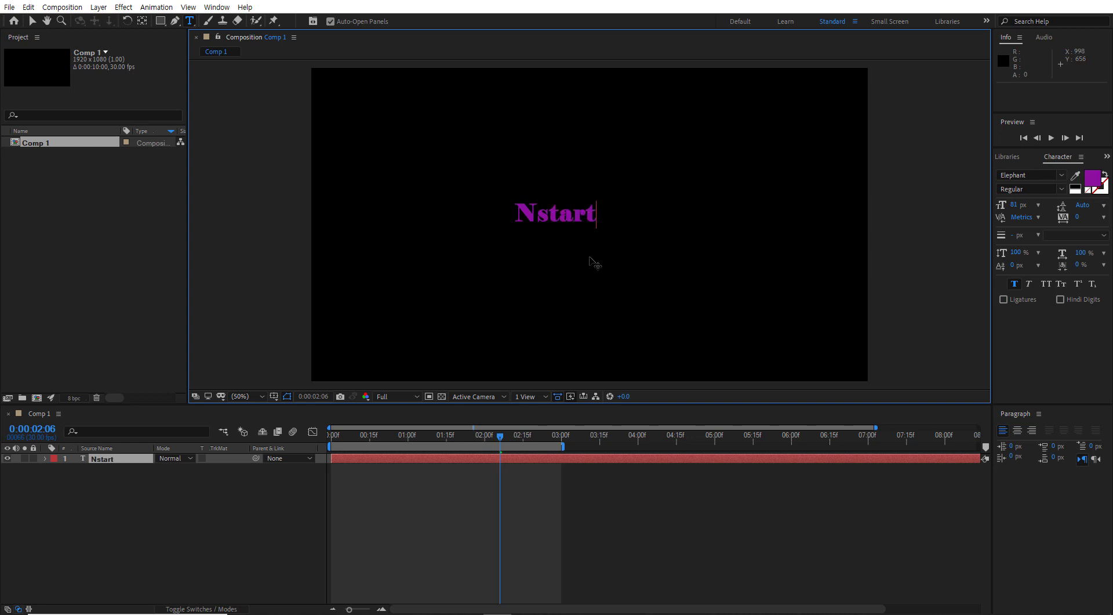
left_click_drag(585, 274, 598, 283)
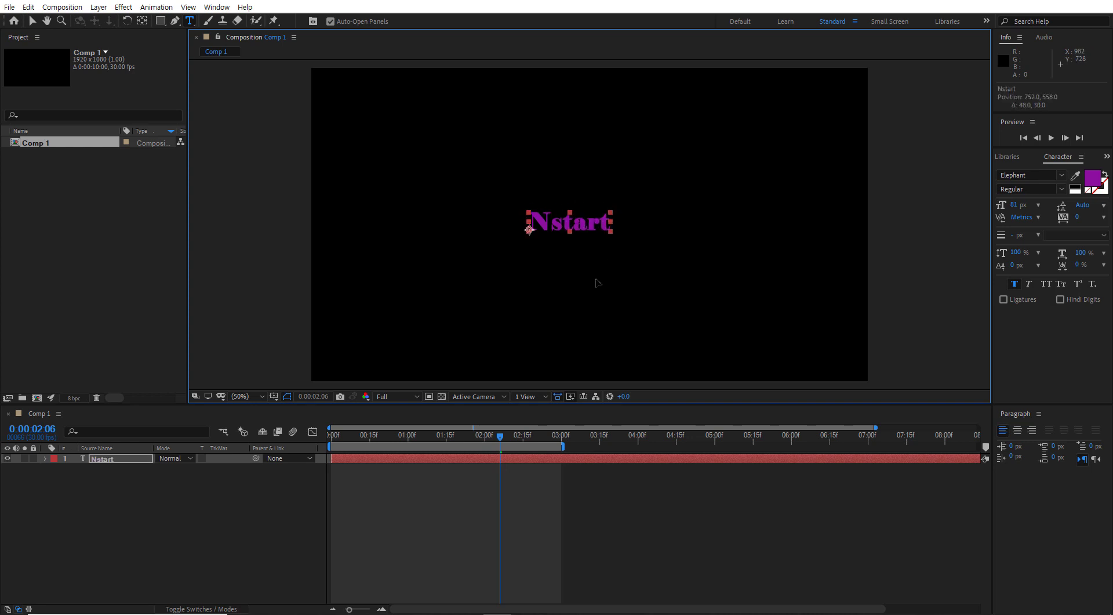
key("Return")
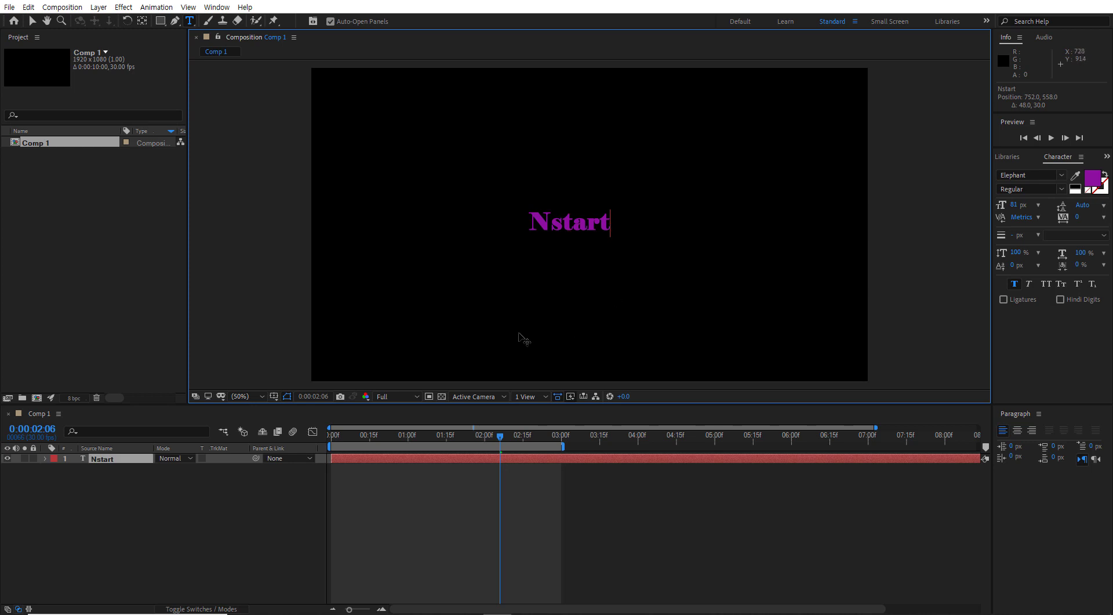
left_click(145, 509)
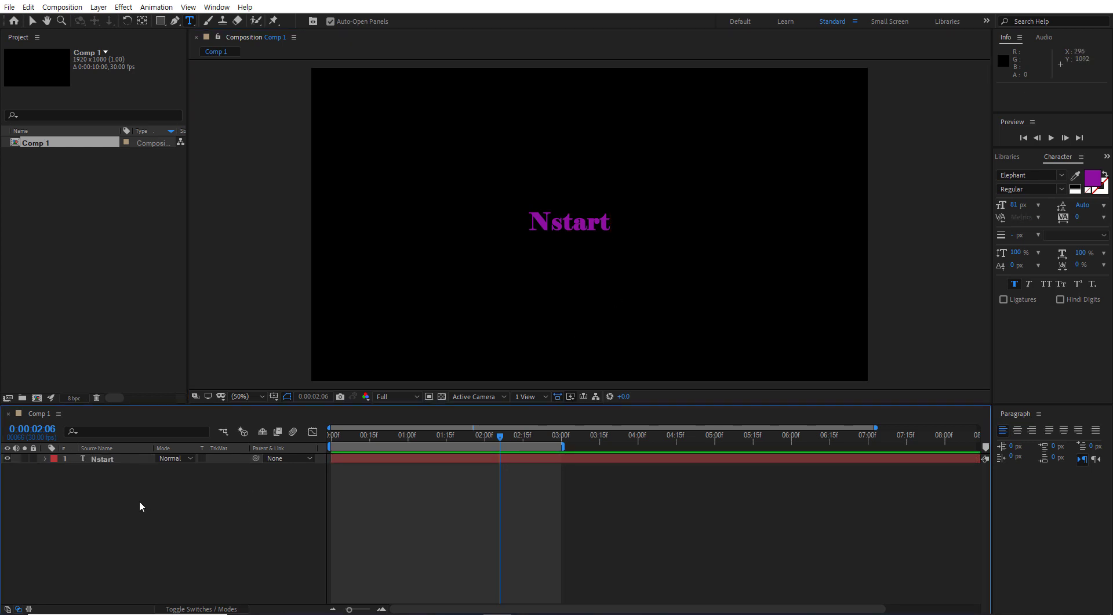
Draw a solid-filled rectangle about 712 by 196 px as a new shape layer covering the Nstart text.
left_click(161, 21)
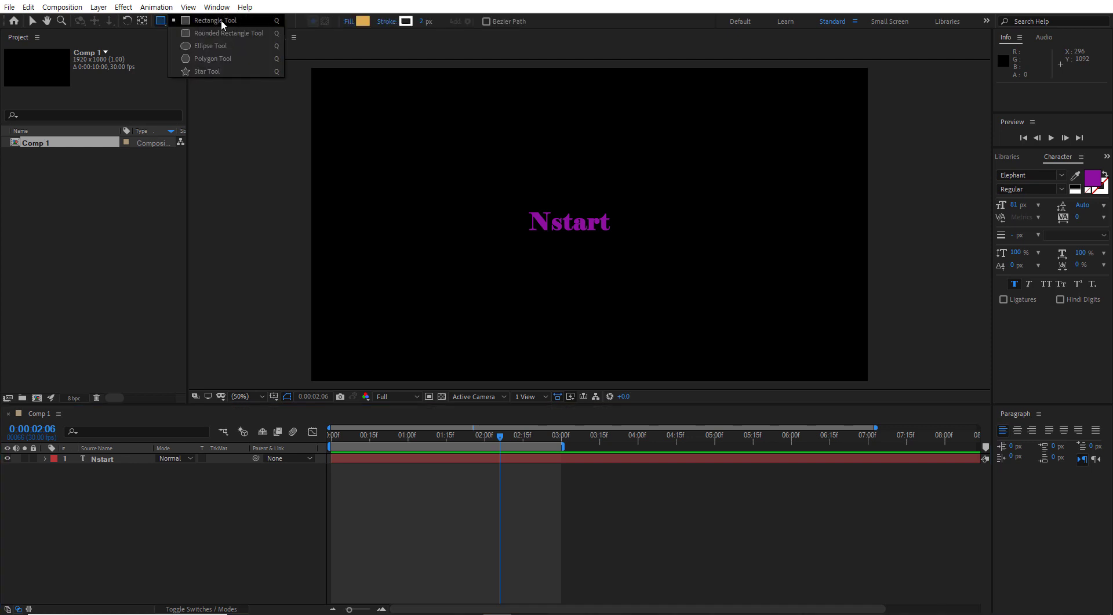
left_click(222, 24)
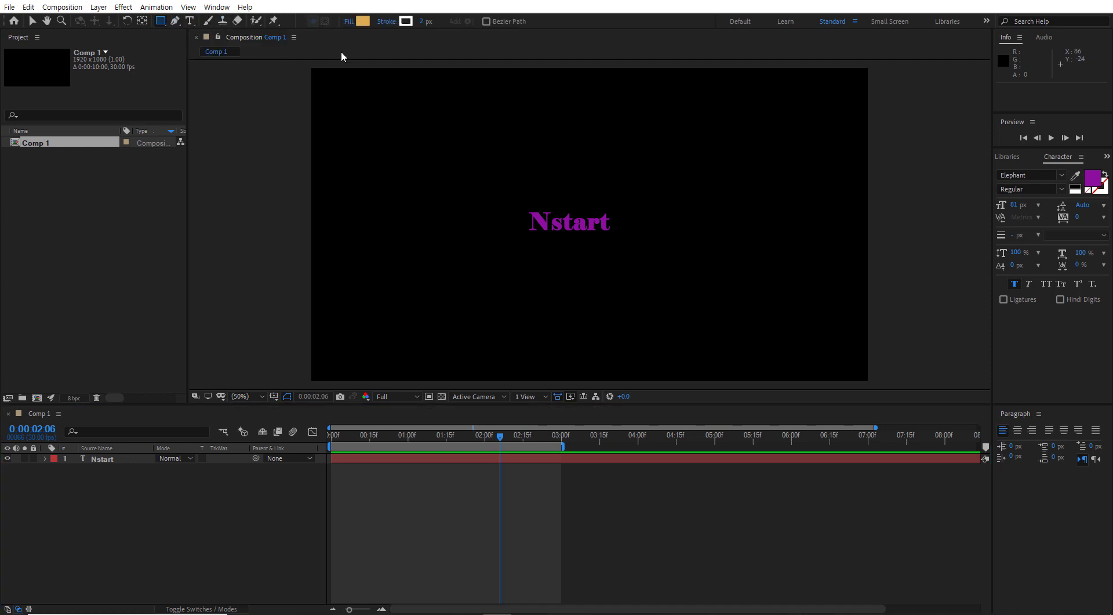
mouse_move(486, 192)
left_mouse_down()
mouse_move(608, 248)
mouse_move(693, 250)
left_mouse_up()
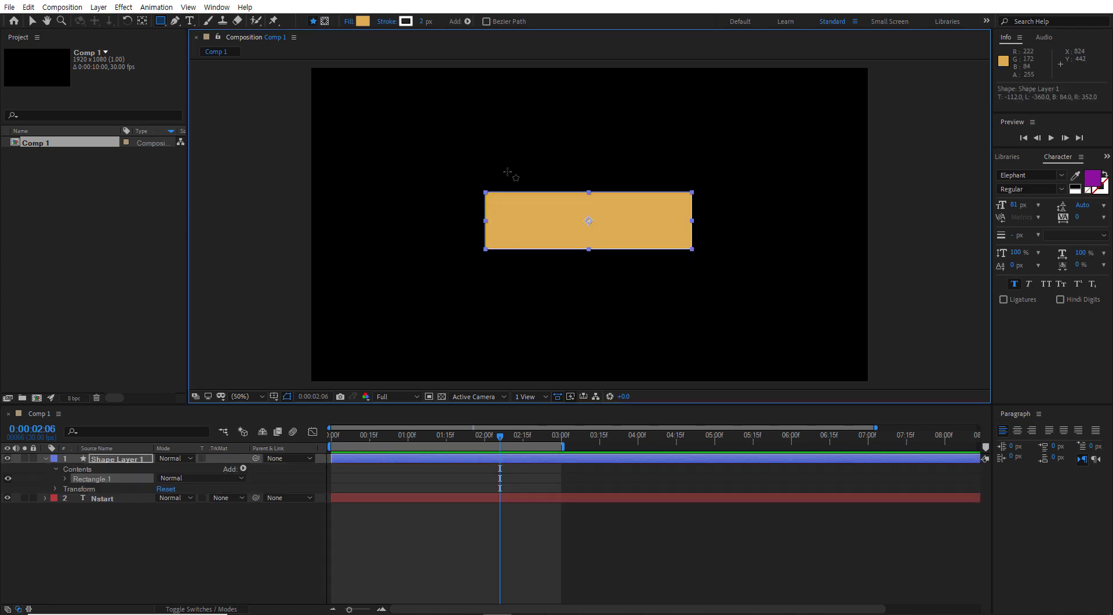
left_click(349, 21)
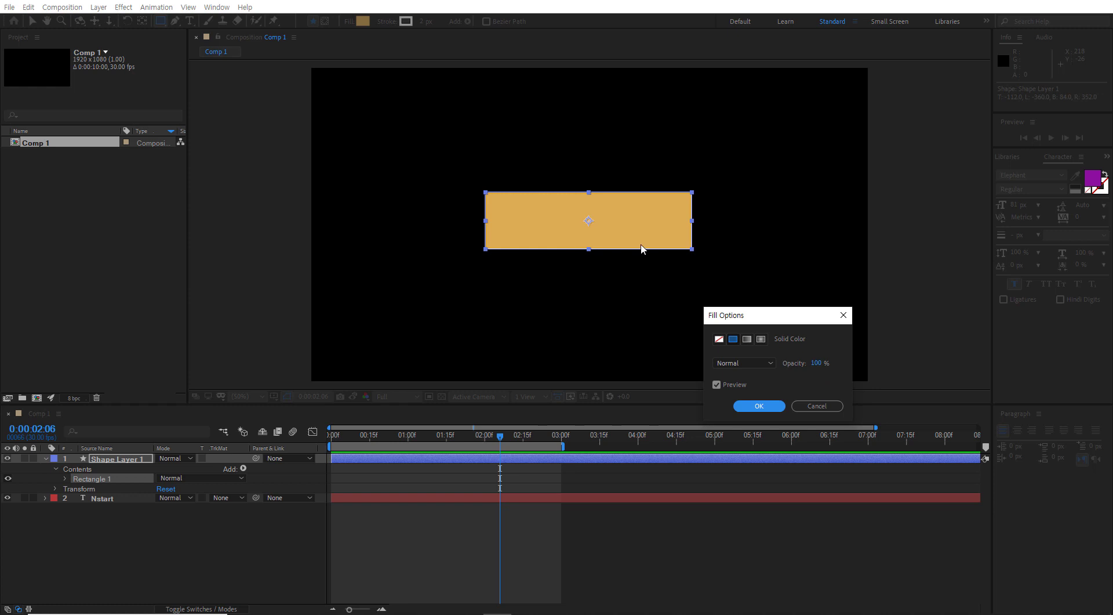
left_click(777, 405)
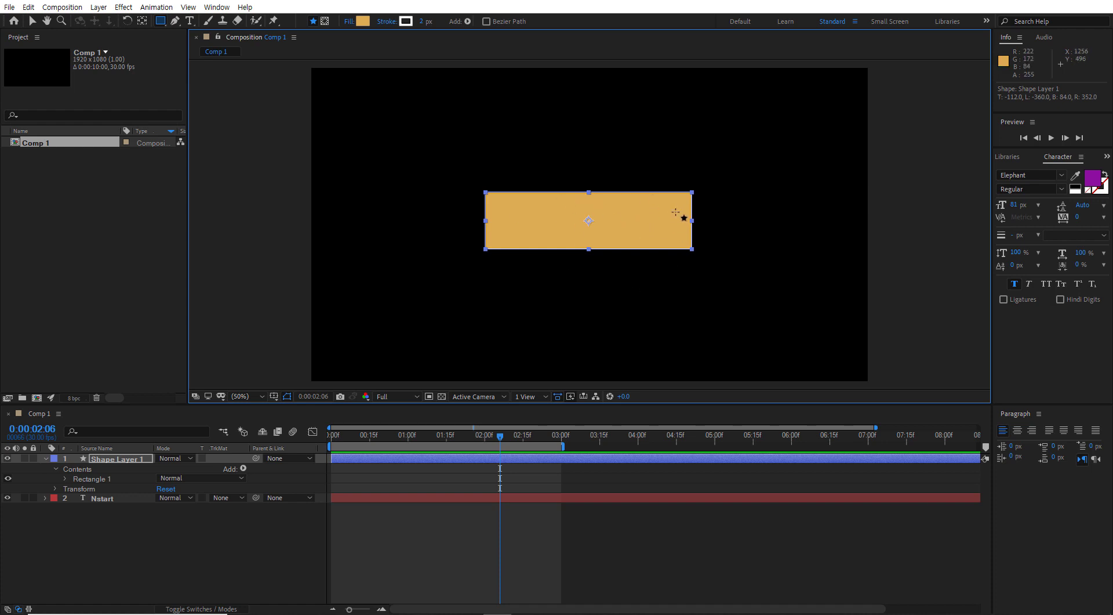
left_click(262, 536)
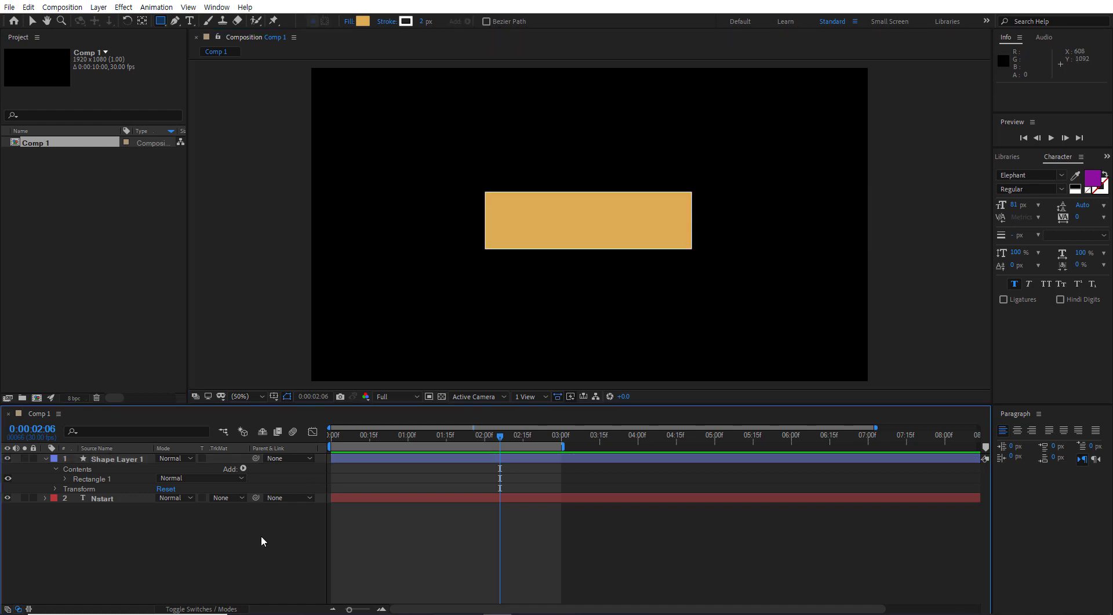
Collapse both layers' properties and switch the timeline columns between switches and modes, leaving the track matte options shown.
left_click(46, 457)
left_click(46, 468)
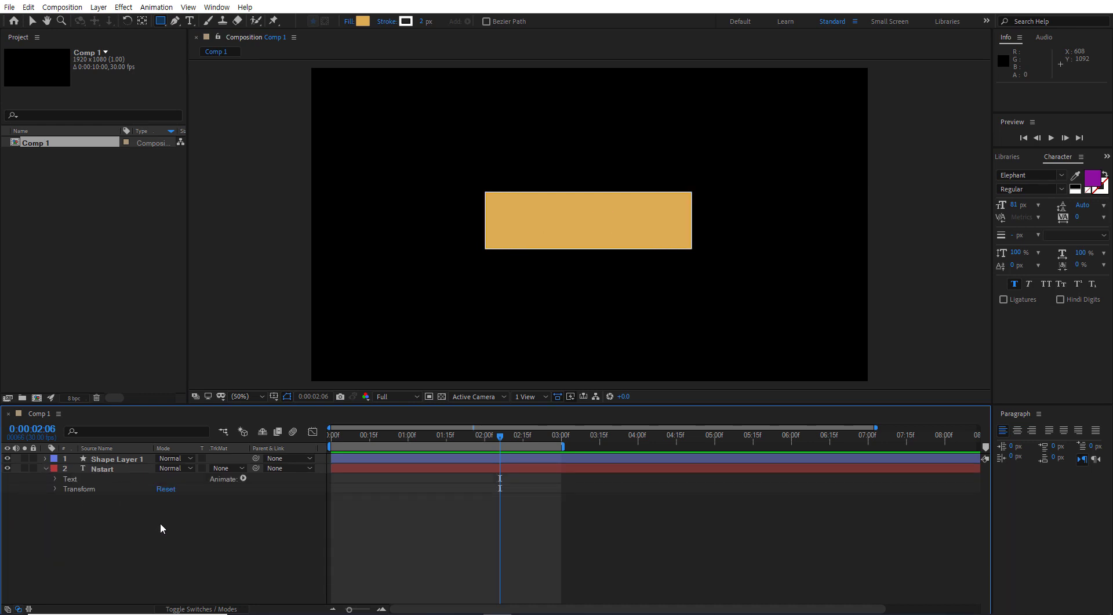
left_click(188, 607)
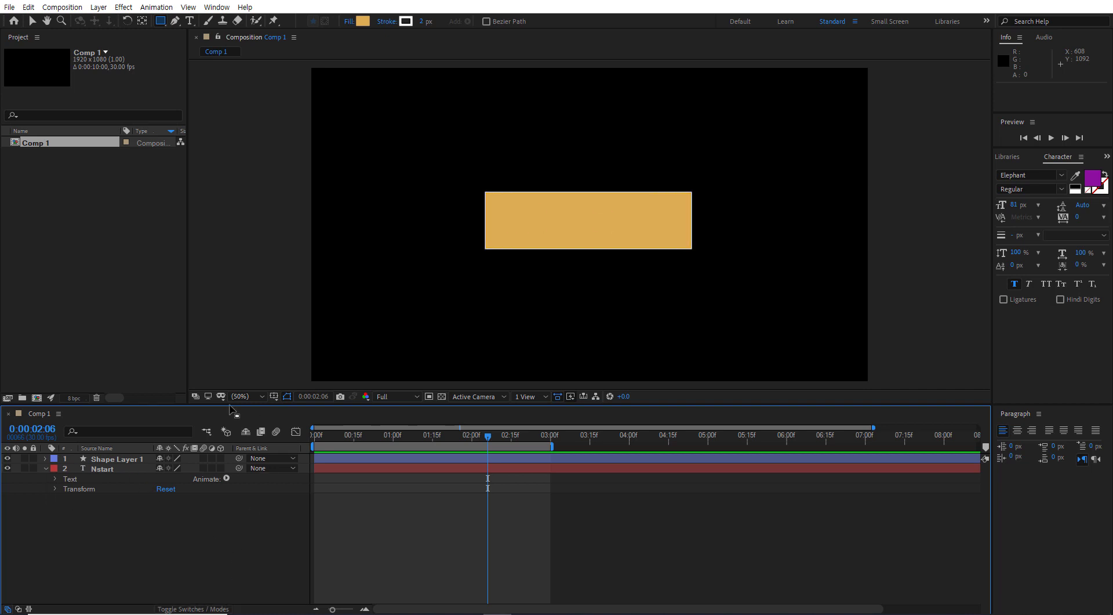
left_click(8, 608)
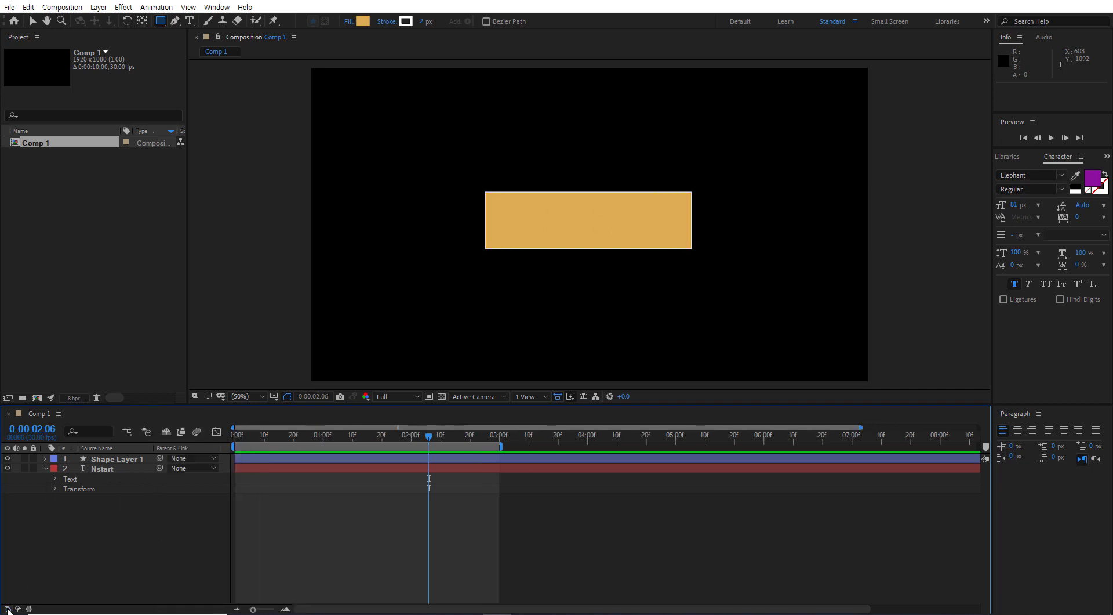
left_click(7, 609)
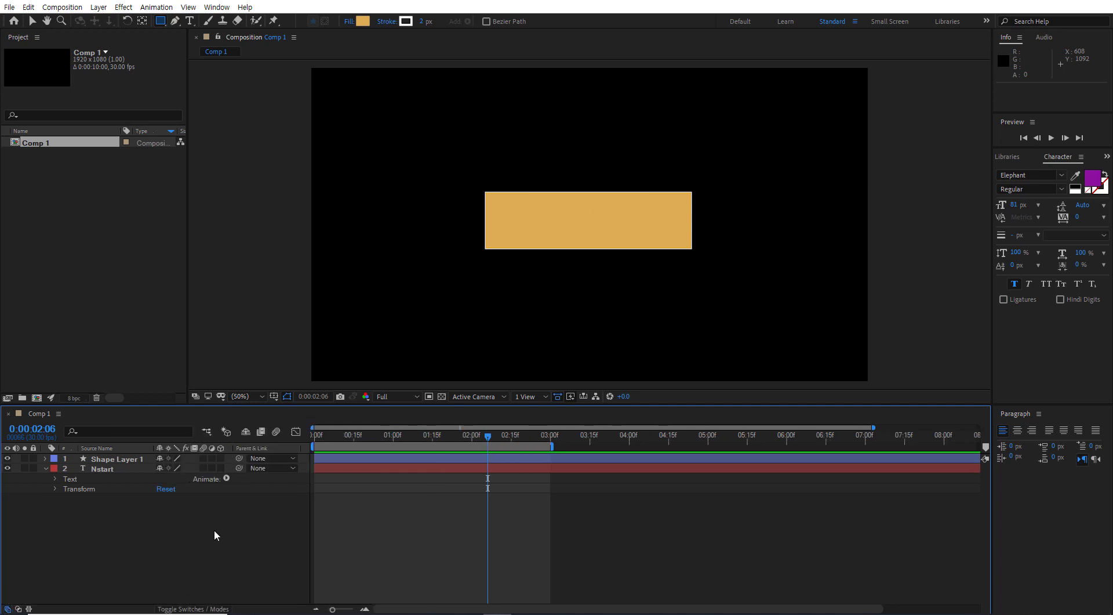
left_click(187, 610)
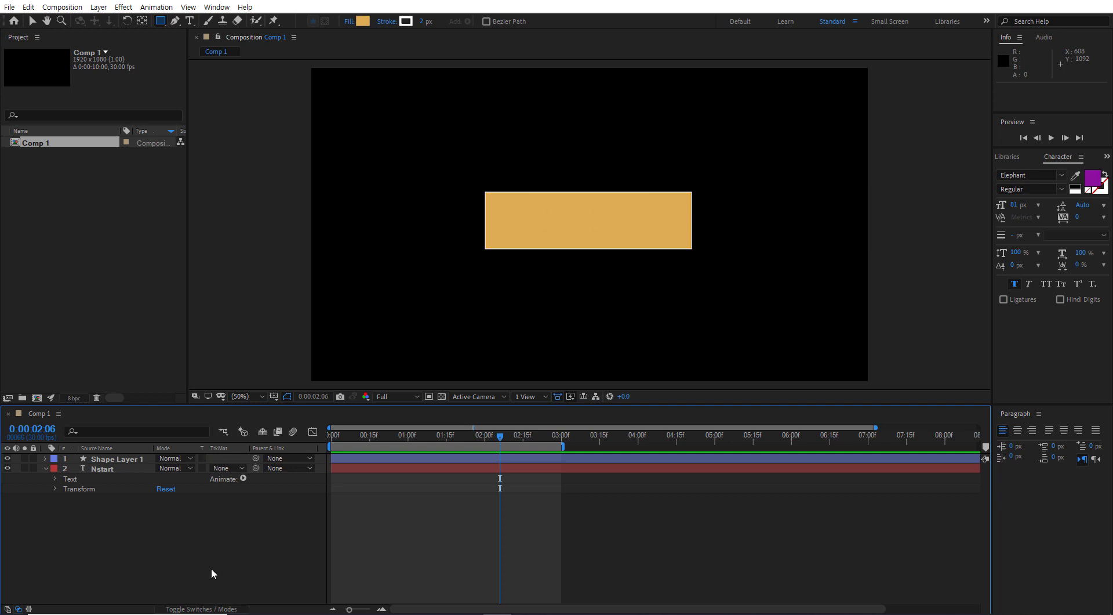
left_click(46, 468)
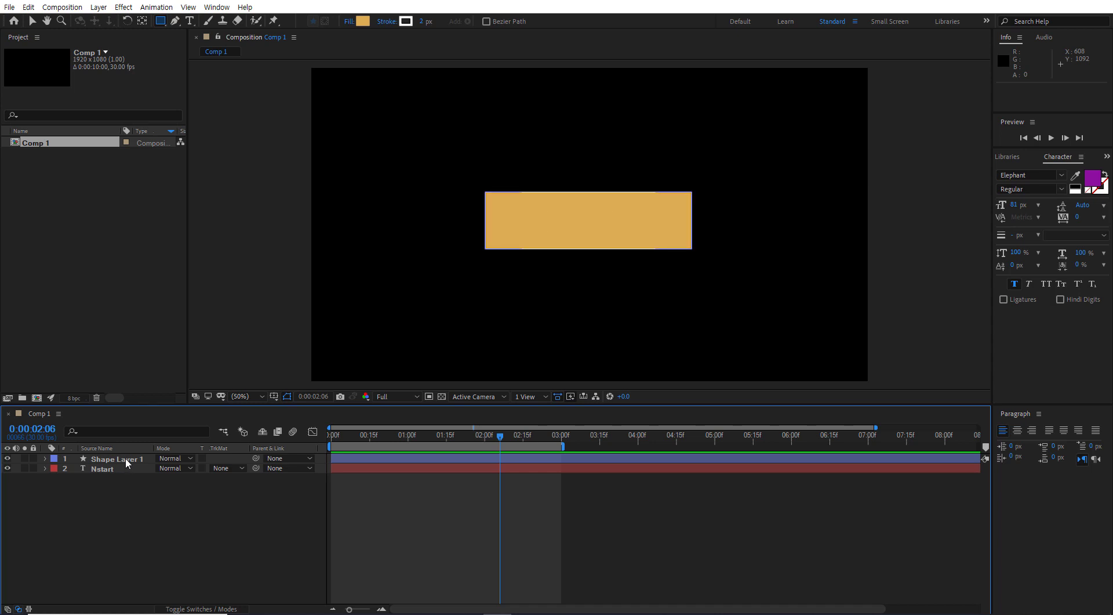
Check the text beneath the rectangle, and set the Nstart layer's track matte to Alpha Matte "Shape Layer 1".
left_click(9, 458)
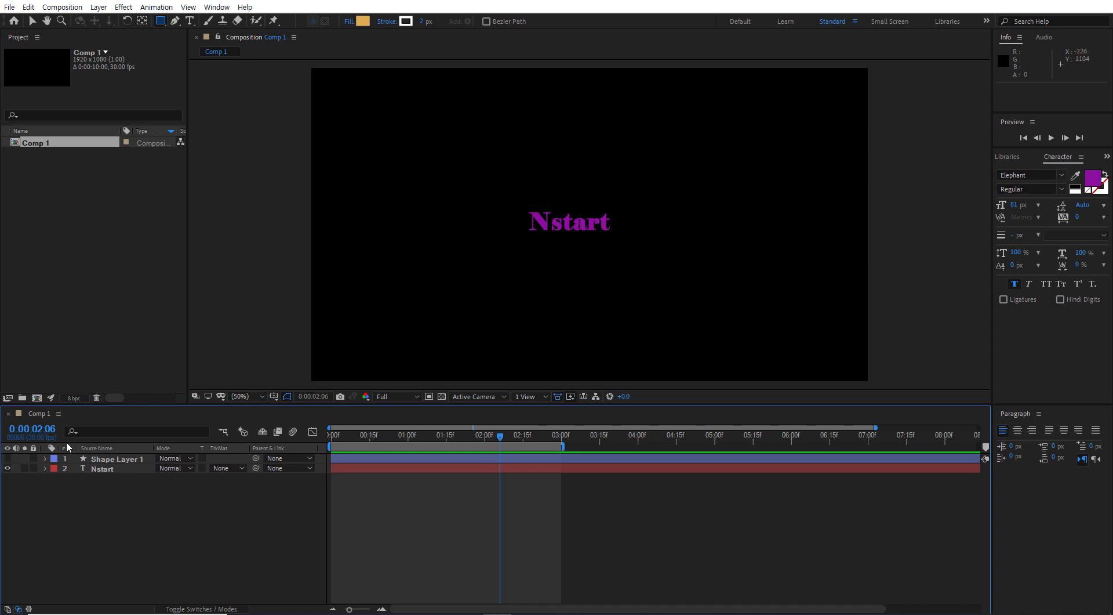
left_click(8, 458)
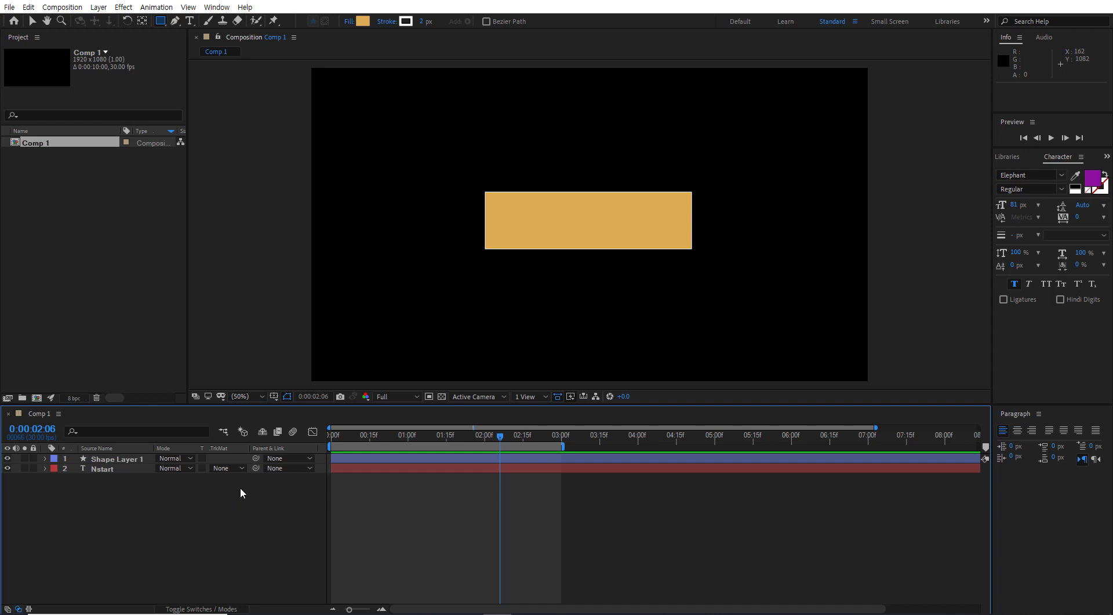
left_click(242, 467)
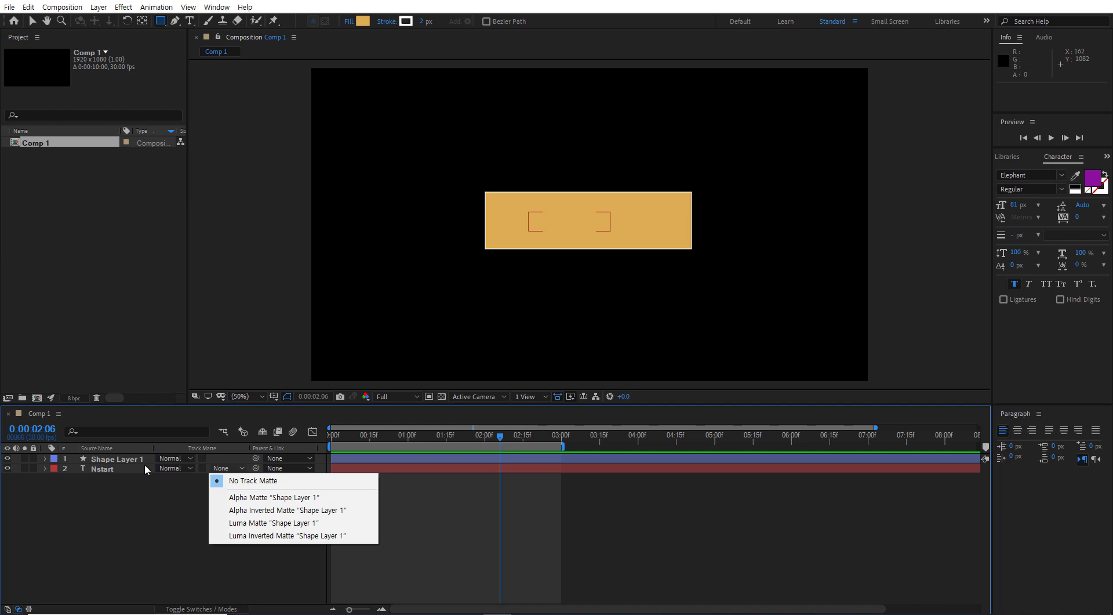
left_click(253, 499)
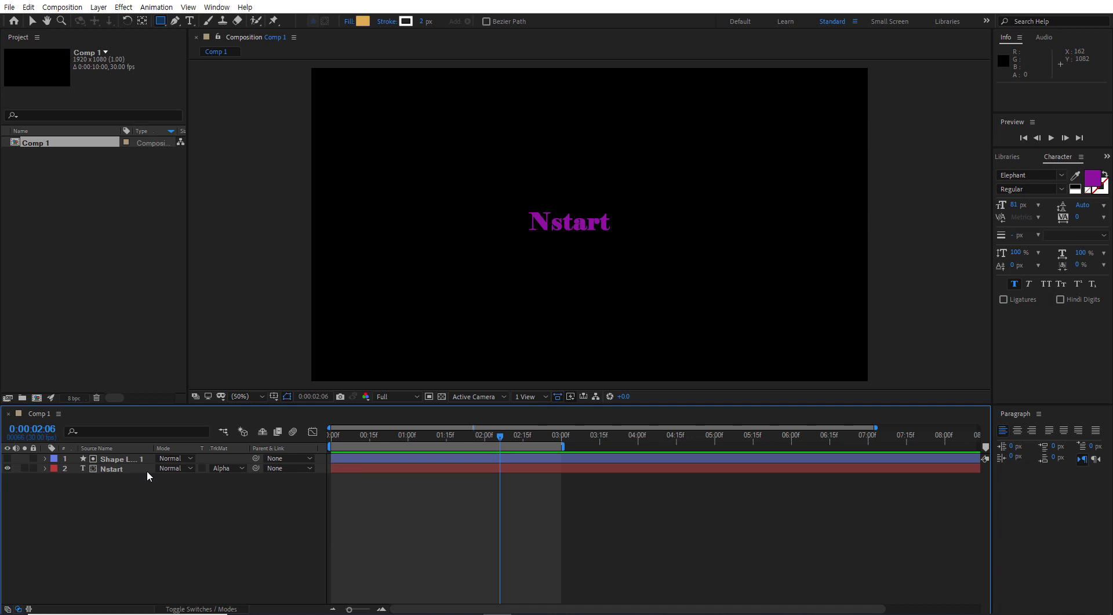
left_click(7, 458)
Keyframe the Nstart layer's position to rise from about 752, 820 at 0 seconds to 752, 558 at 1 second.
left_click(32, 20)
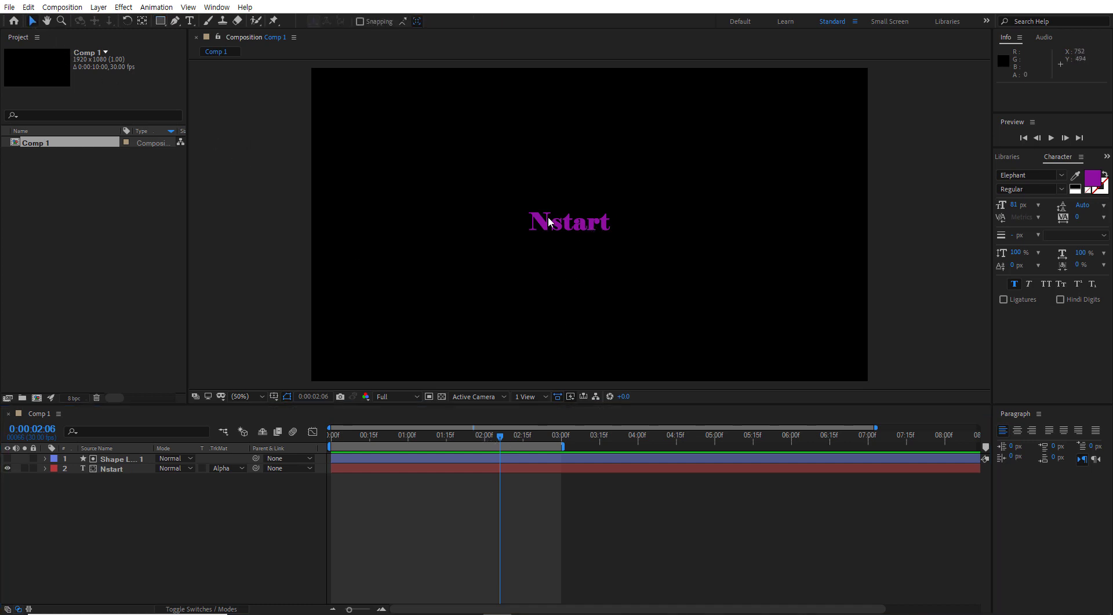
left_click(568, 224)
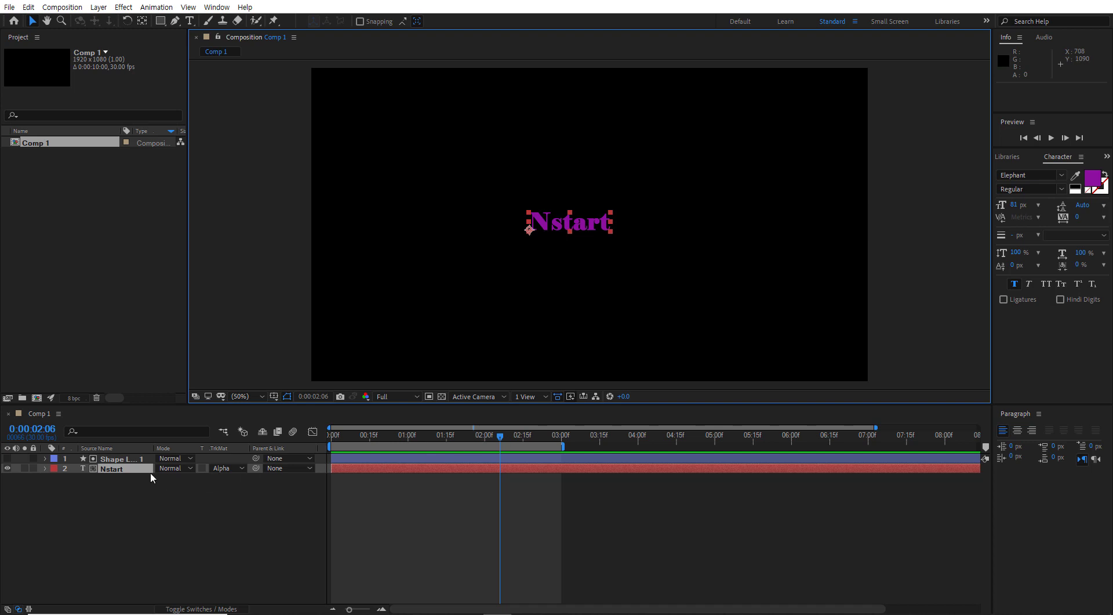
key("p")
left_click_drag(508, 442, 408, 444)
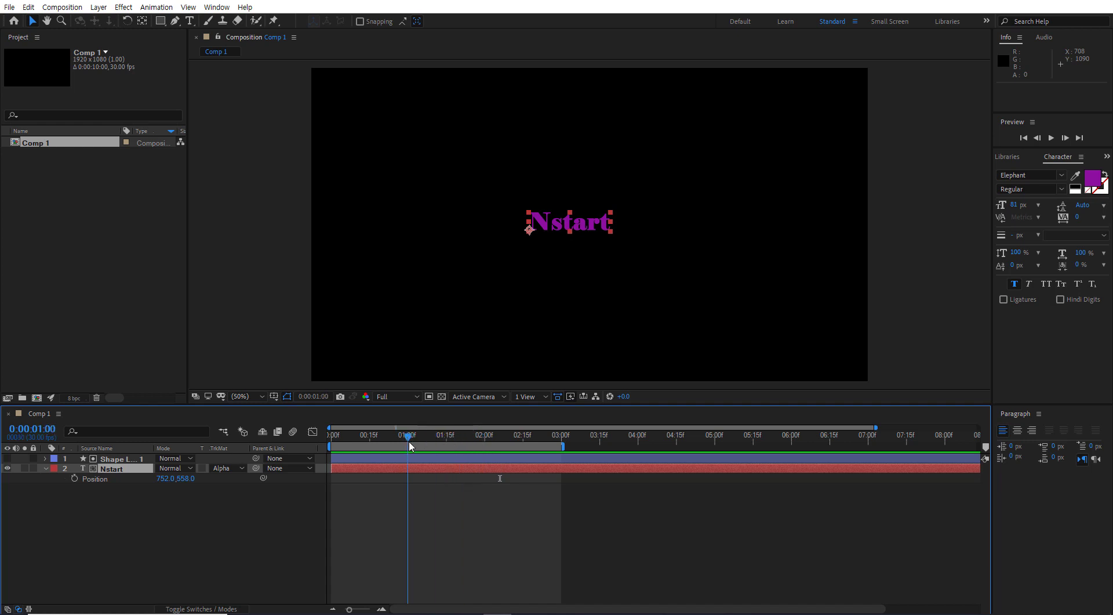
left_click(74, 479)
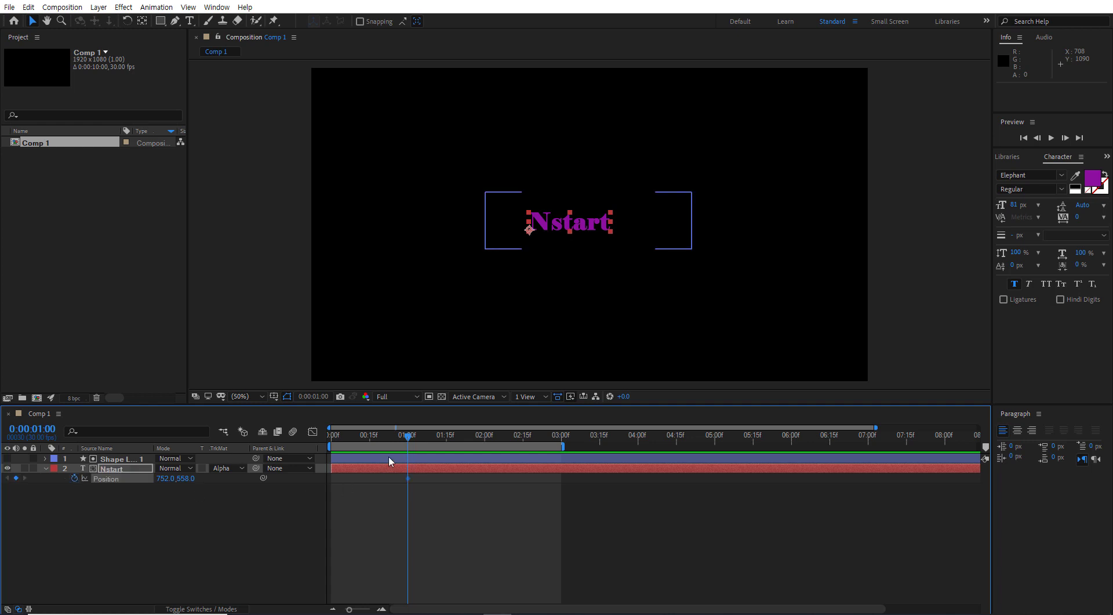
left_click_drag(408, 439, 326, 439)
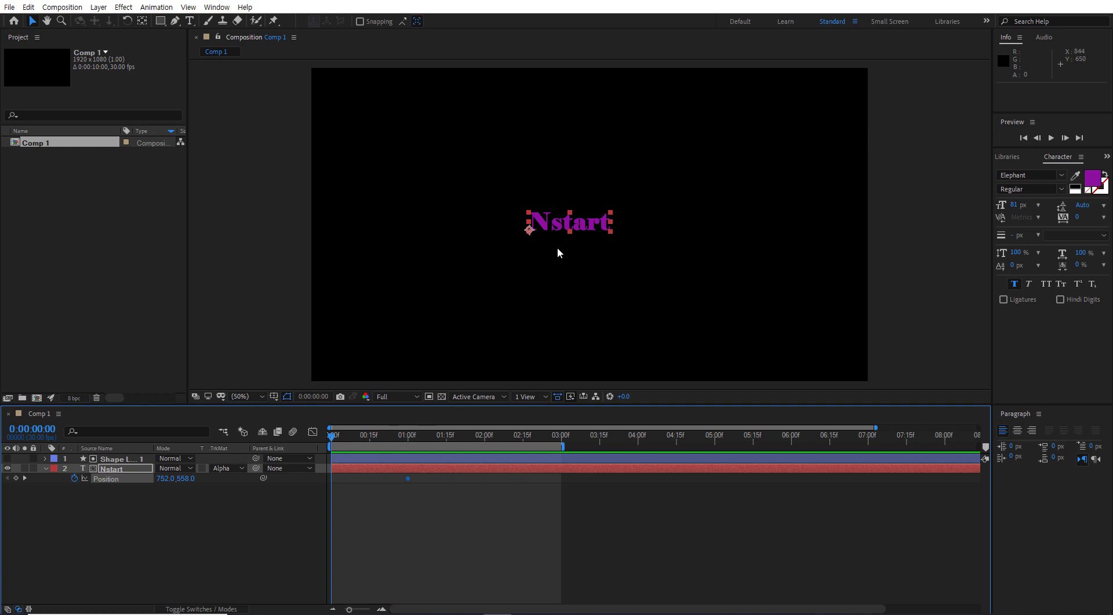
left_click_drag(567, 223, 567, 301)
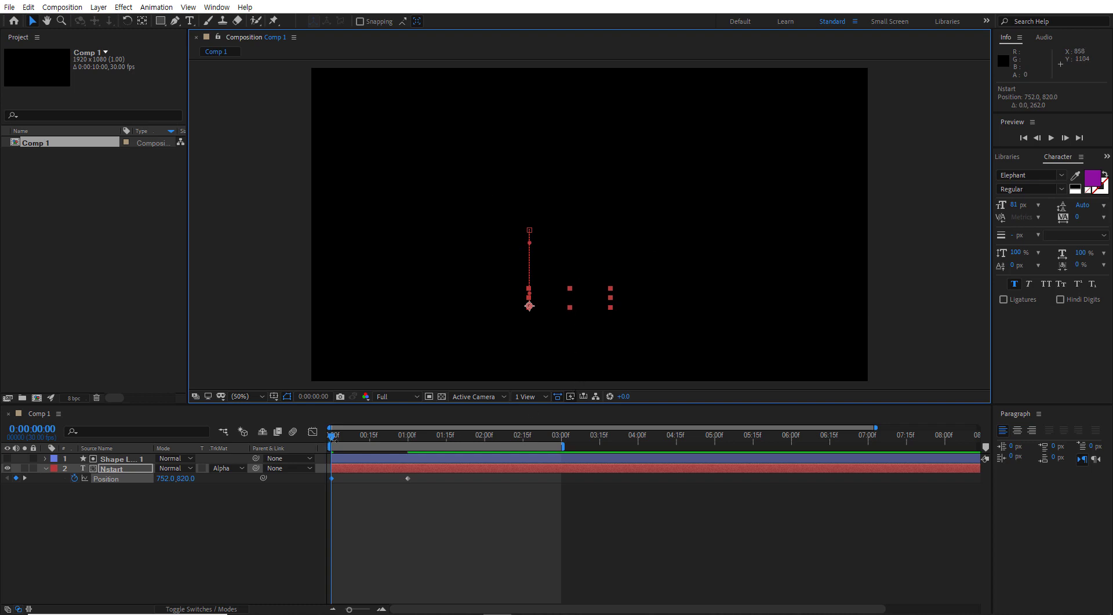
Scrub through the first second to review how the text moves relative to the rectangle matte.
left_click_drag(332, 436, 412, 447)
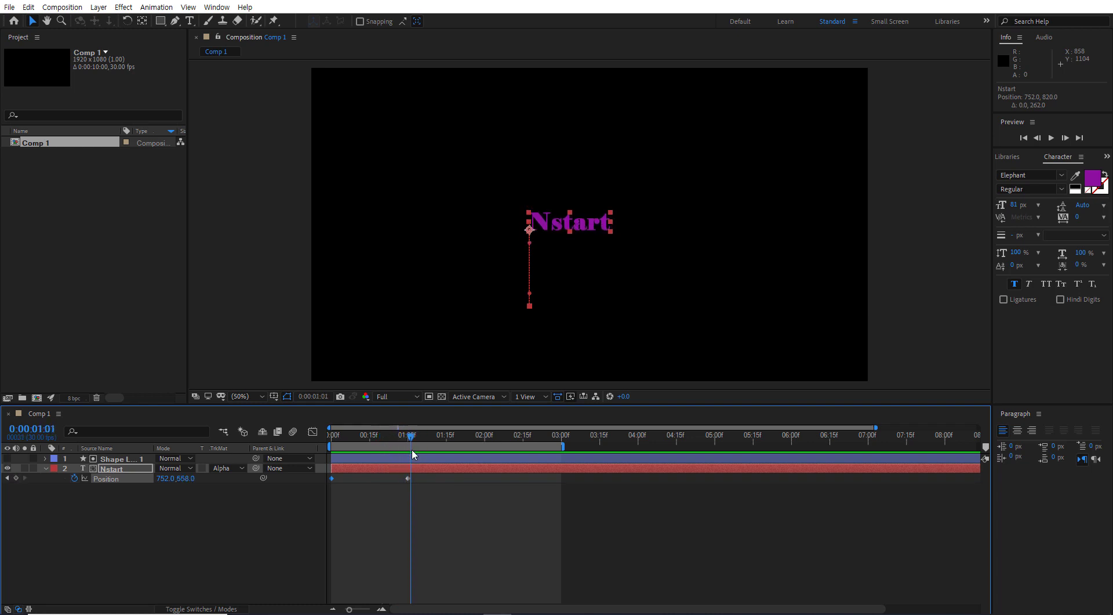
left_click(133, 461)
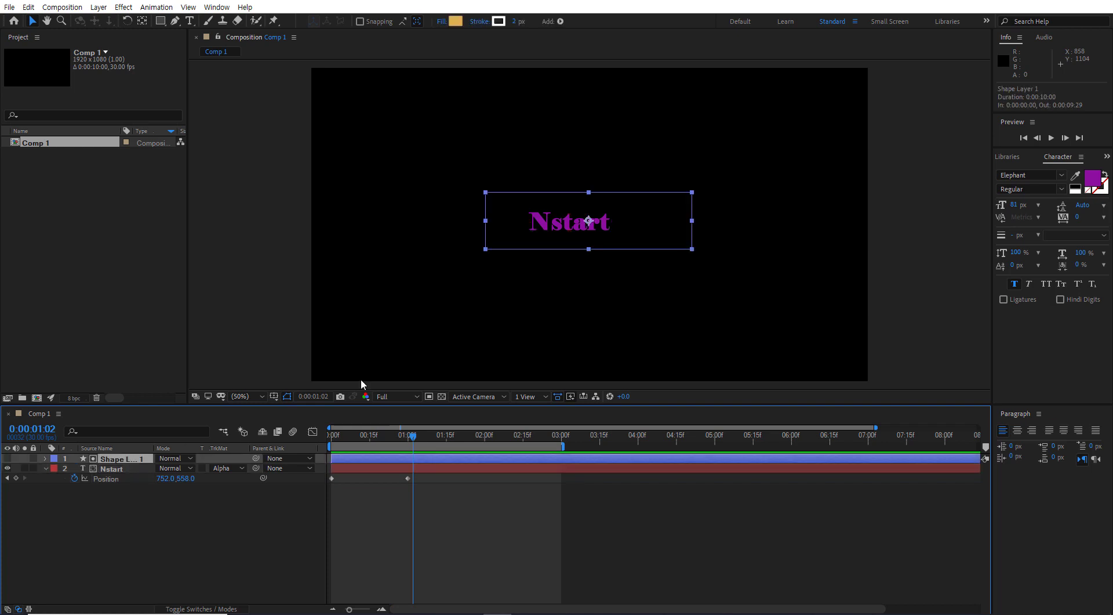
left_click_drag(413, 432, 402, 451)
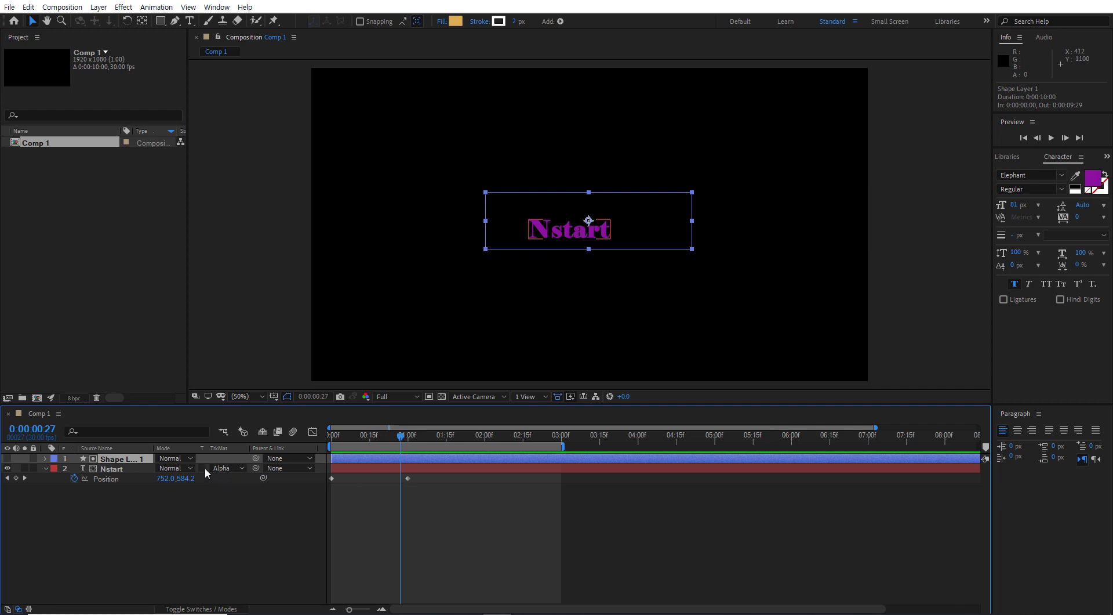
mouse_move(403, 443)
left_mouse_down()
mouse_move(354, 444)
mouse_move(423, 447)
mouse_move(326, 441)
mouse_move(412, 448)
left_mouse_up()
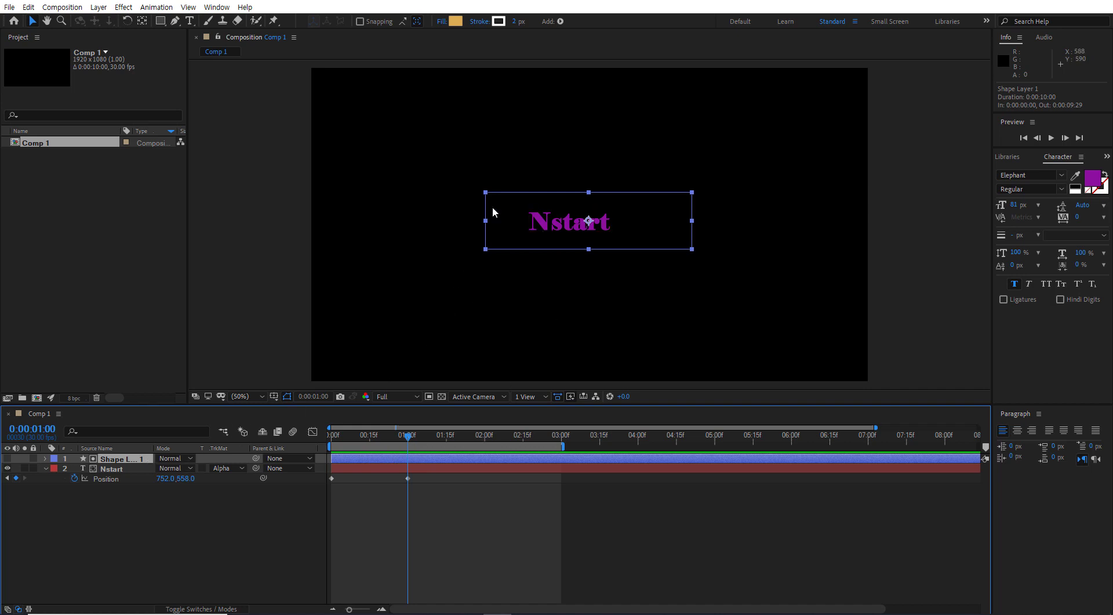
Change the Nstart layer's track matte to Alpha Inverted Matte "Shape Layer 1" and return to the first frame.
left_click(243, 468)
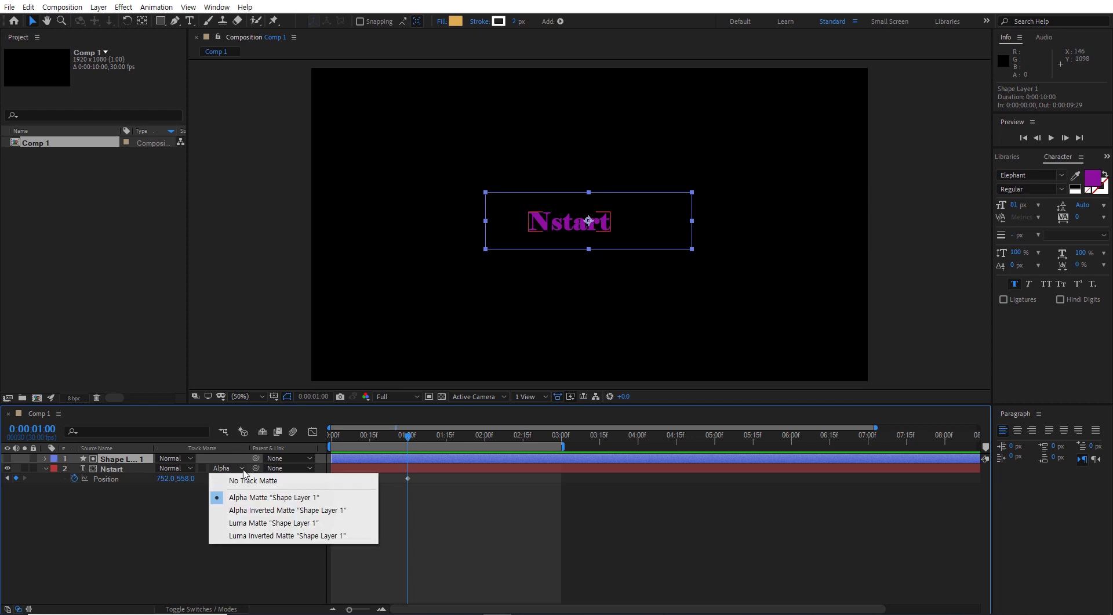
left_click(278, 512)
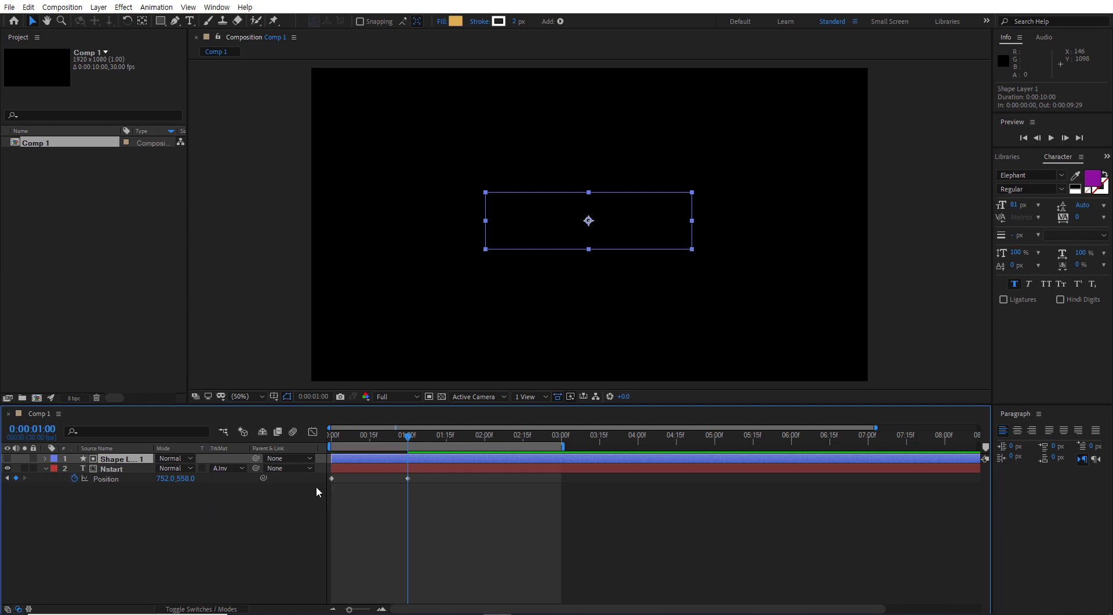
left_click_drag(409, 440, 331, 437)
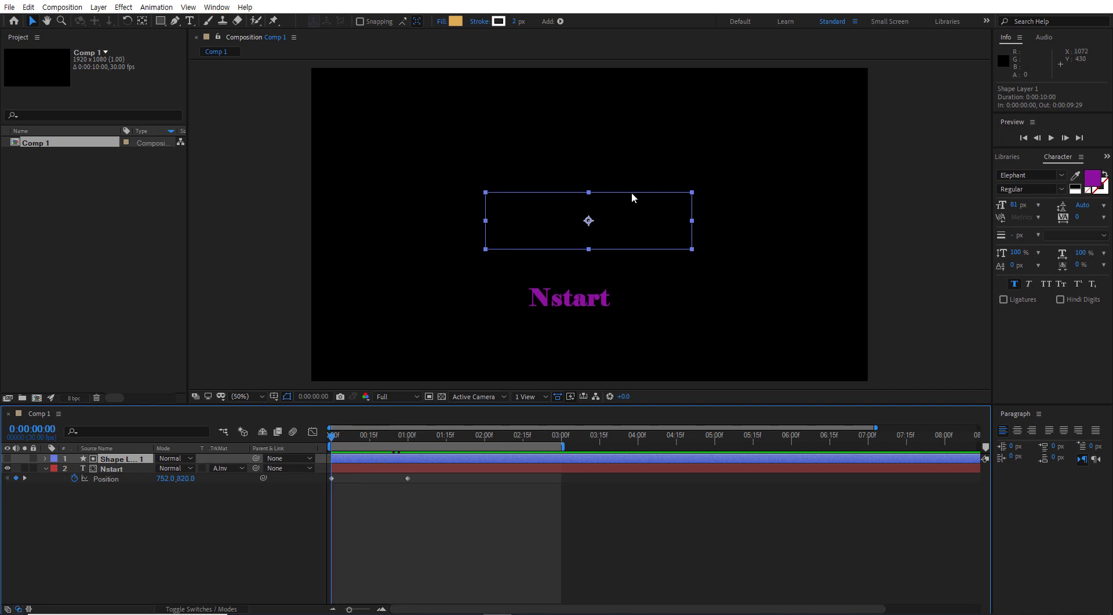
Delete Shape Layer 1 and move the current time to 1 second.
mouse_move(332, 435)
left_mouse_down()
mouse_move(423, 447)
mouse_move(332, 440)
left_mouse_up()
key("Delete")
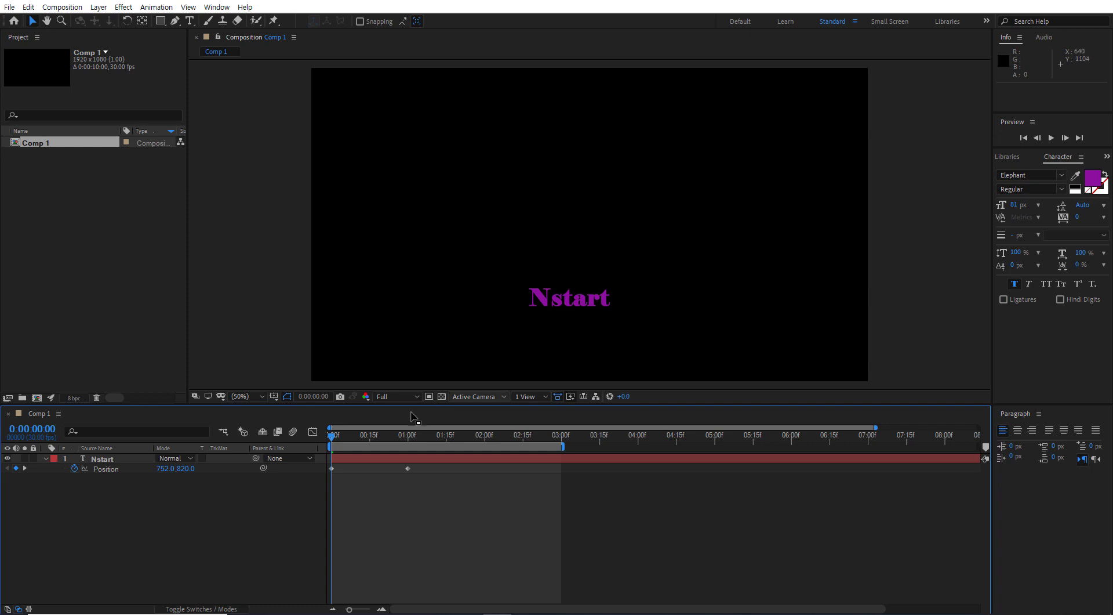
left_click_drag(332, 437, 410, 443)
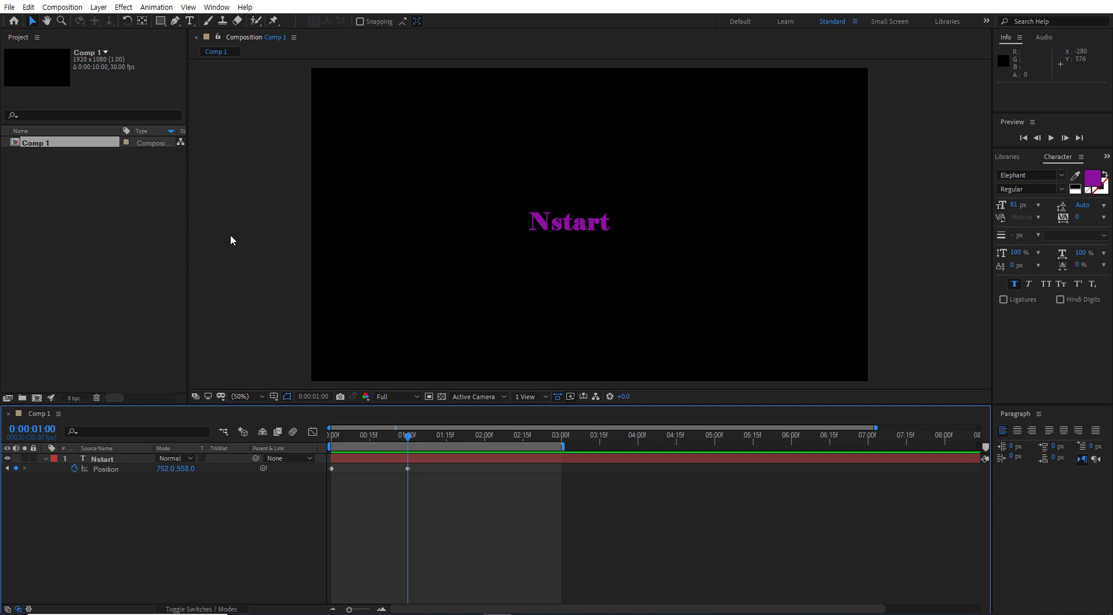
left_click(103, 459)
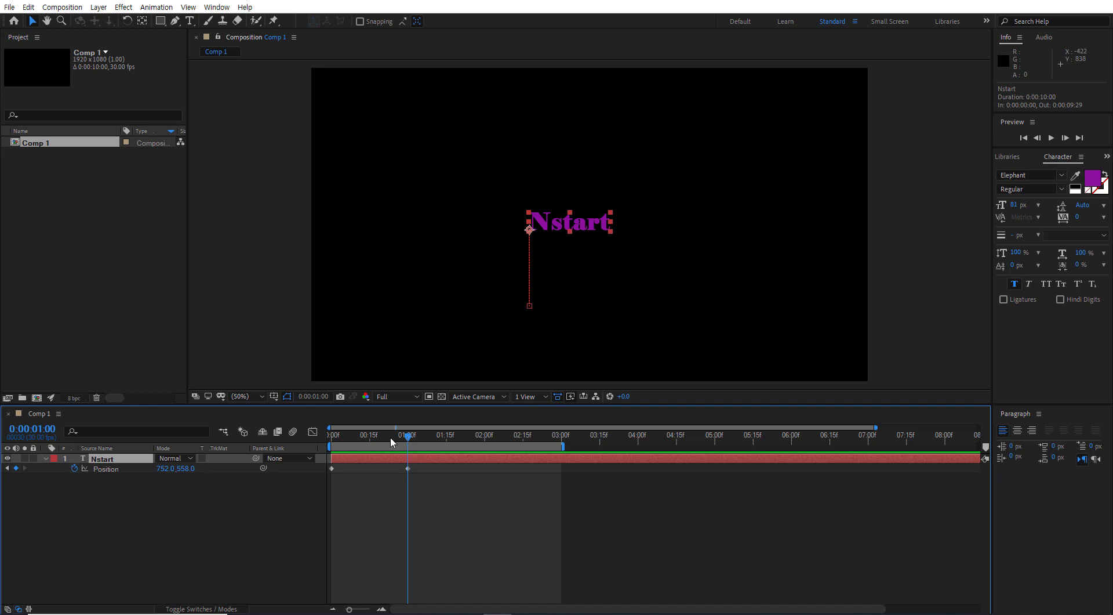
left_click(234, 534)
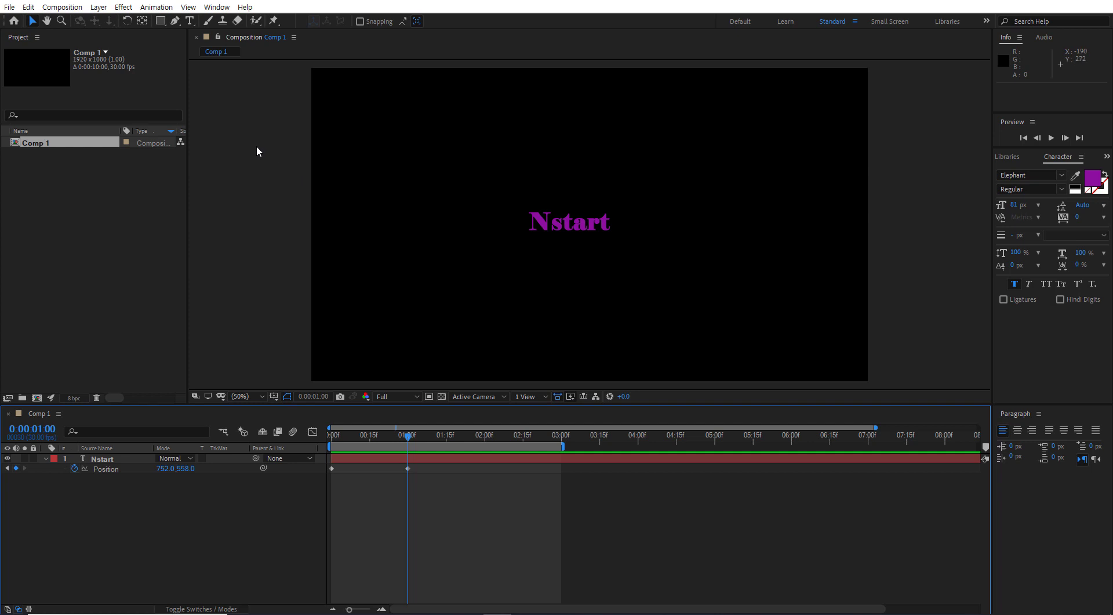
Draw a rectangle shape about 1326 by 358 px over the Nstart text and centre it horizontally in the composition.
left_click(161, 21)
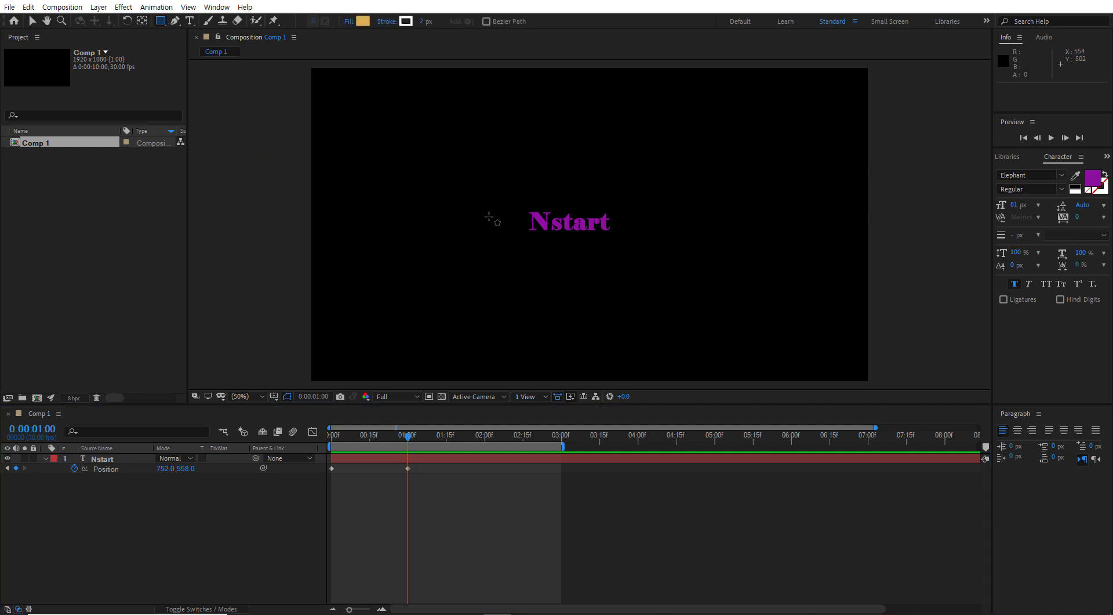
mouse_move(428, 166)
left_mouse_down()
mouse_move(572, 251)
mouse_move(814, 270)
left_mouse_up()
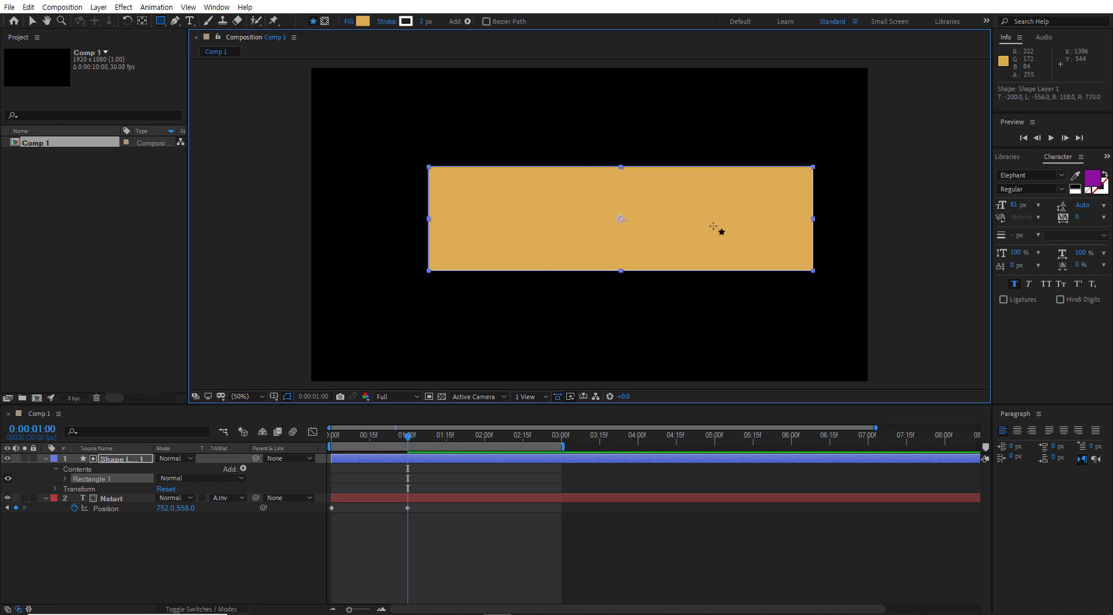
left_click(32, 22)
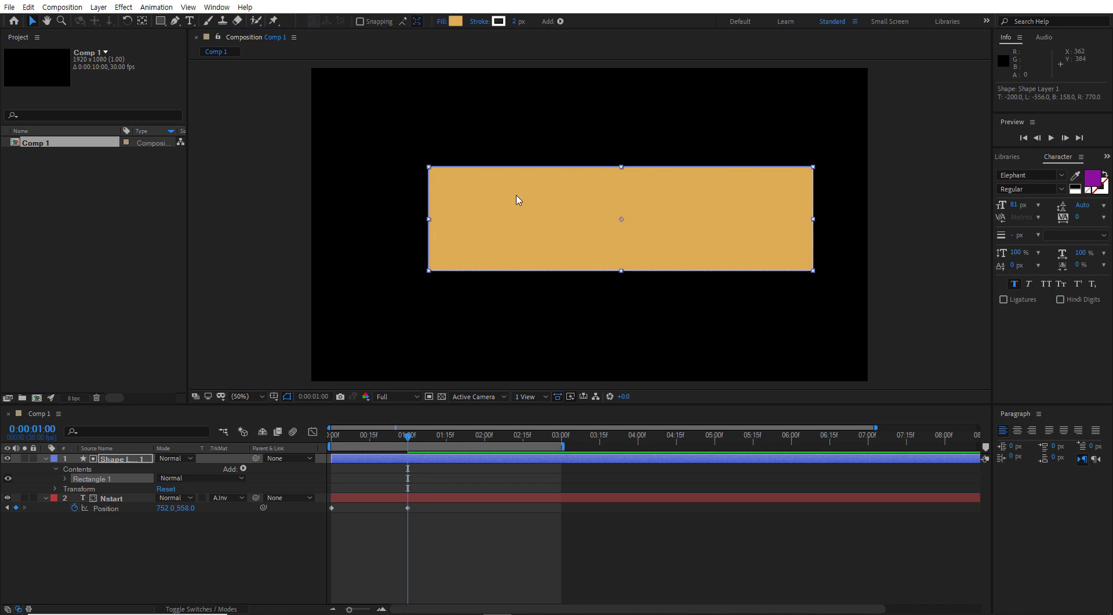
left_click_drag(669, 220, 641, 216)
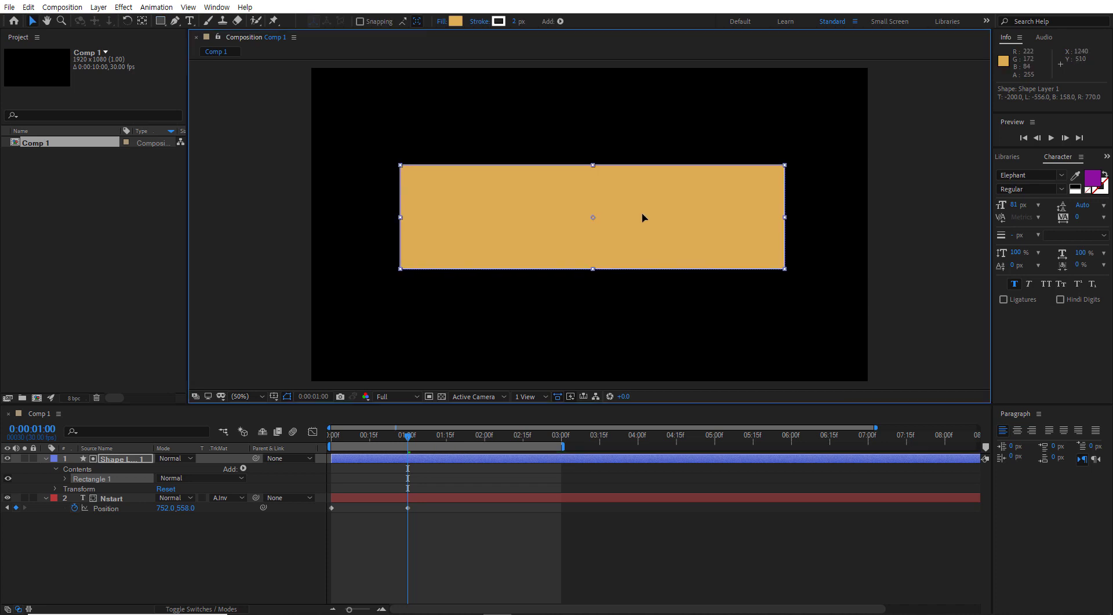
left_click(672, 319)
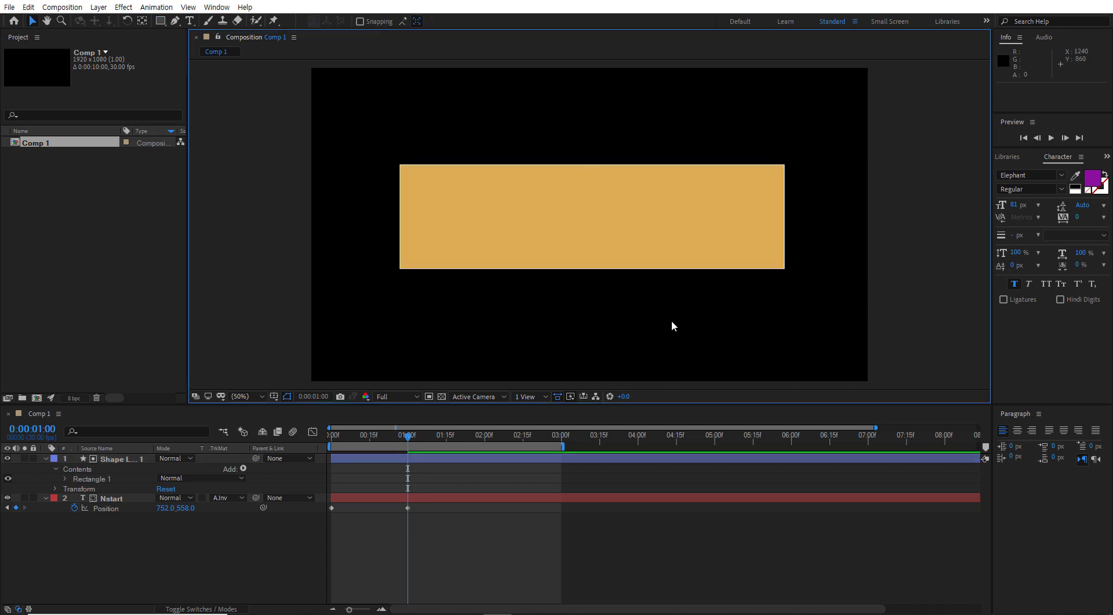
Remove the Nstart layer's position keyframes and move the text below the rectangle to about 448, 886.
left_click(110, 498)
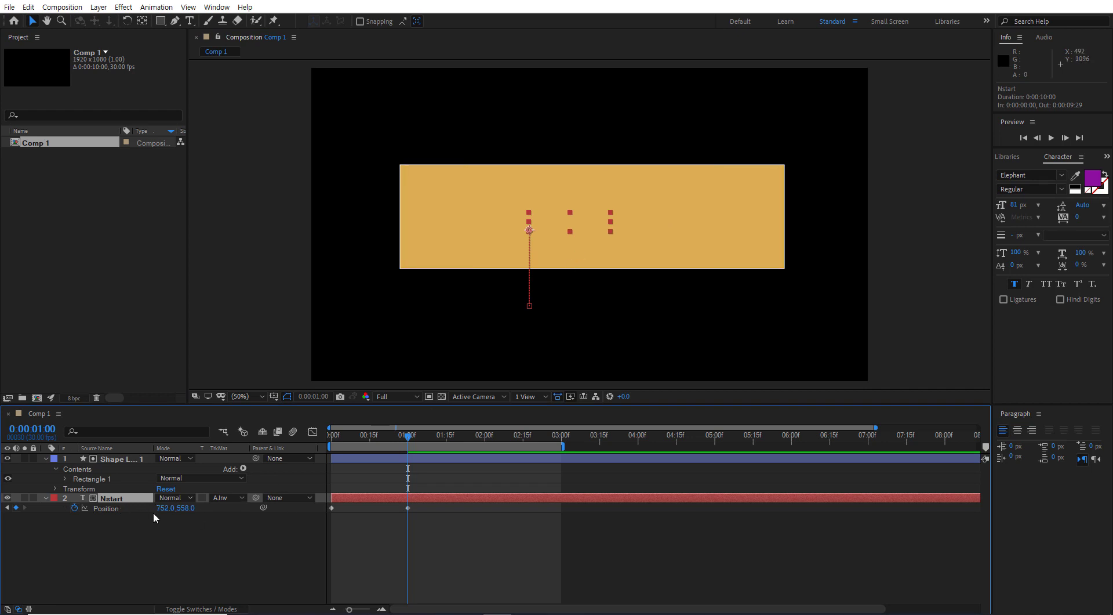
left_click(74, 508)
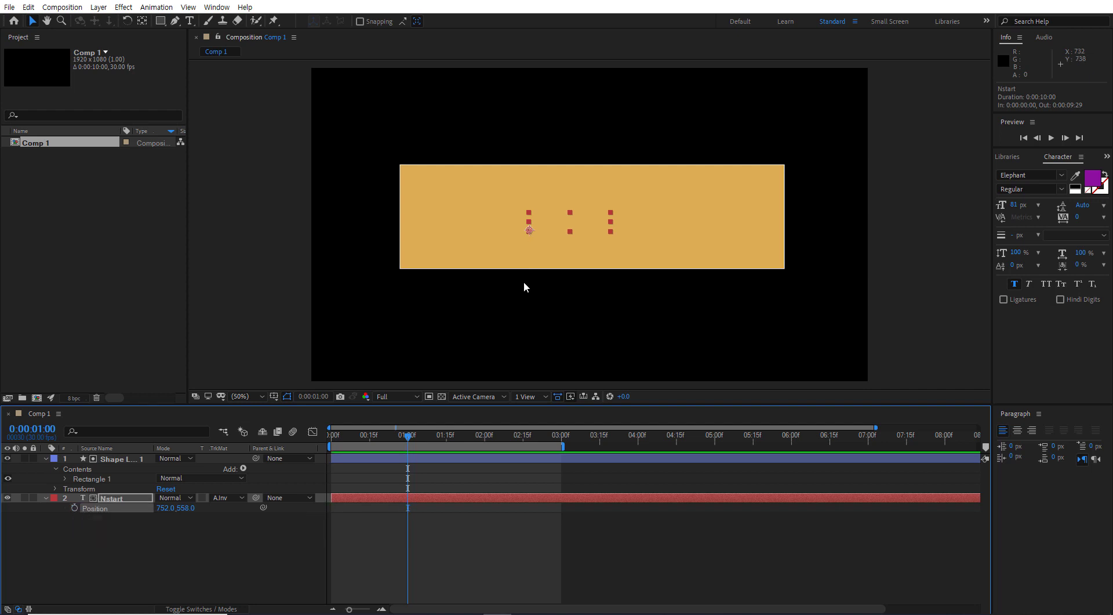
left_click_drag(571, 231, 484, 325)
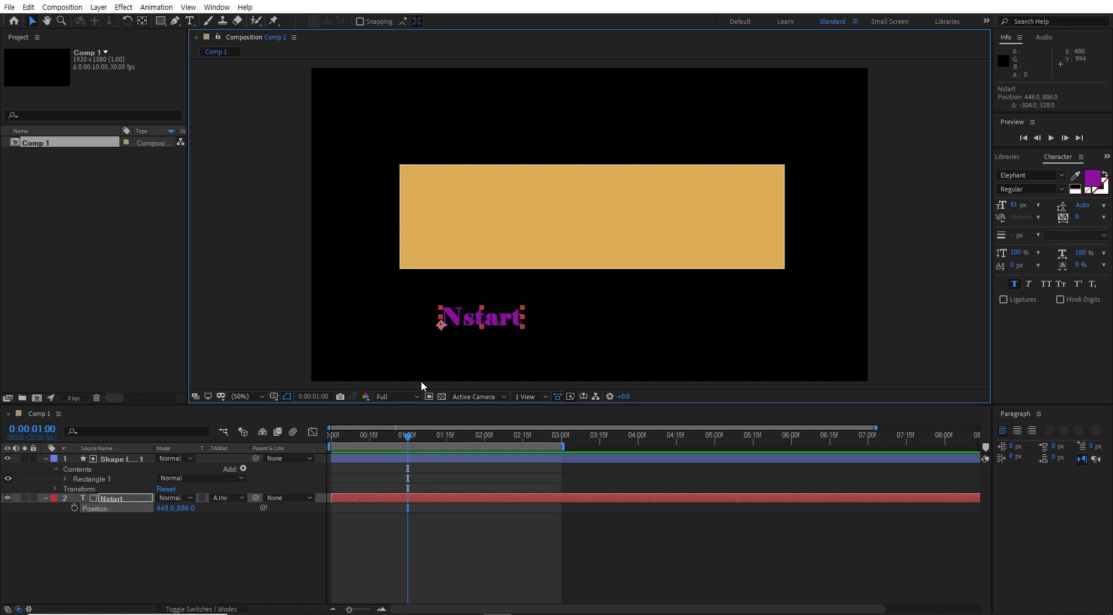
Duplicate the Nstart layer and move the copy horizontally to about 1132, 886.
left_click(114, 498)
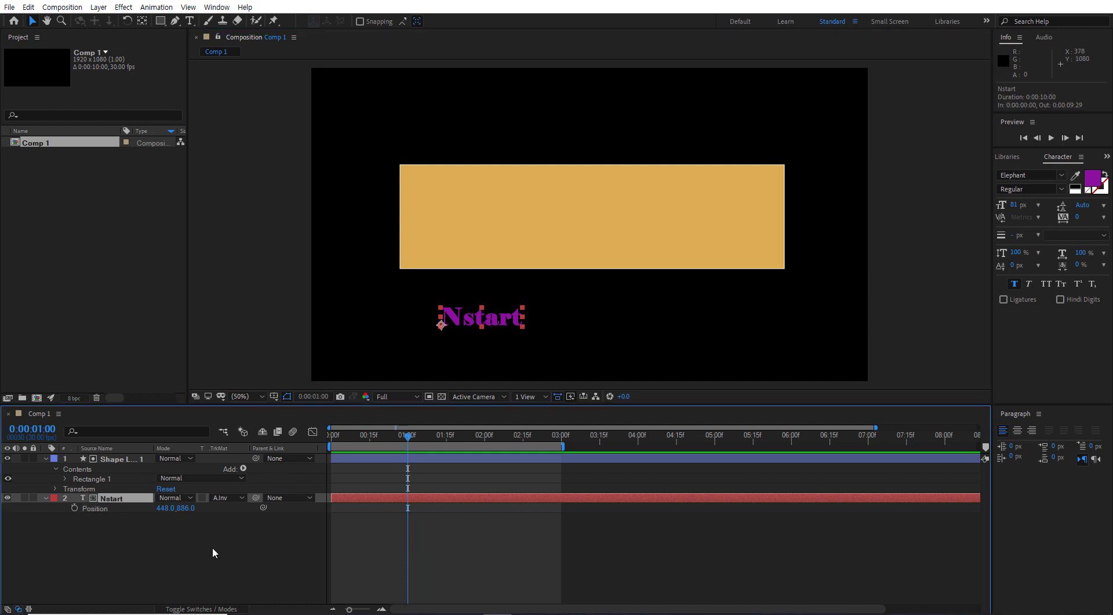
key("ctrl+d")
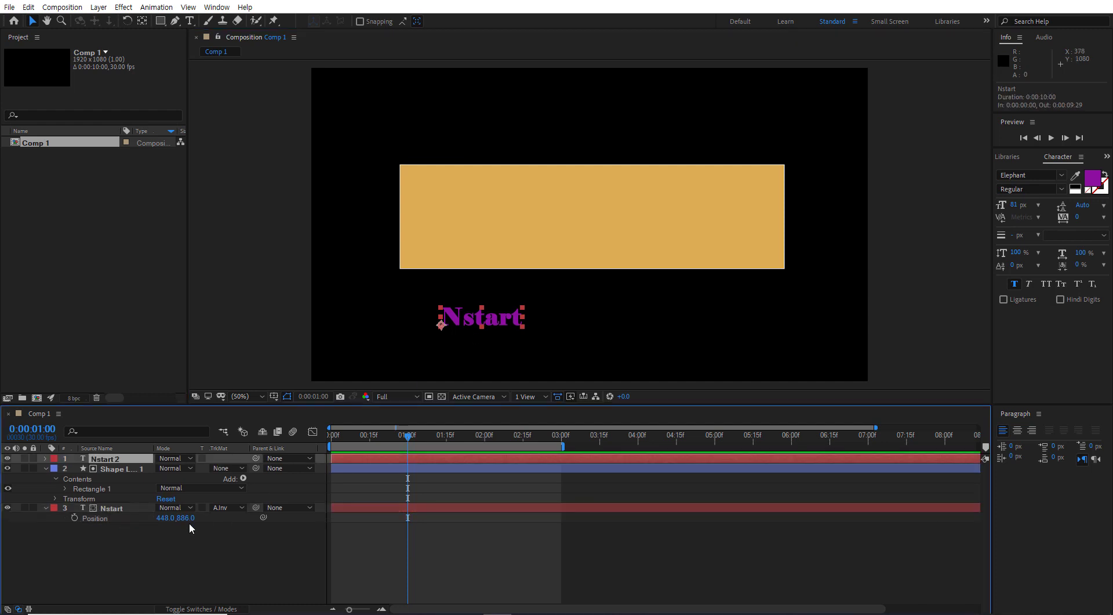
left_click_drag(502, 315, 700, 319)
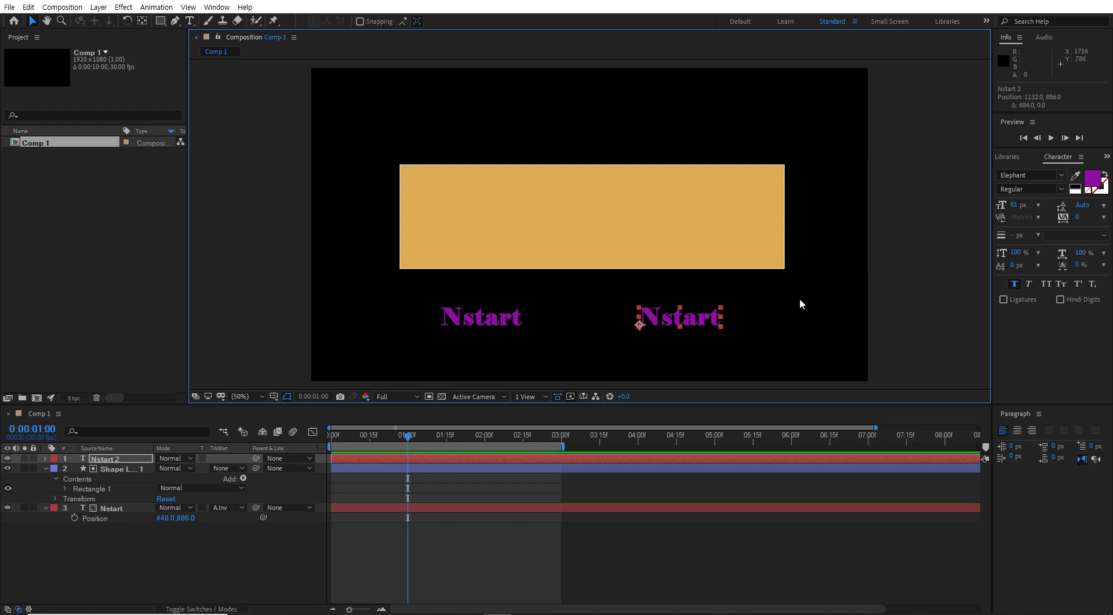
Change the Nstart 2 text color to orange, ED761E.
left_click(1091, 178)
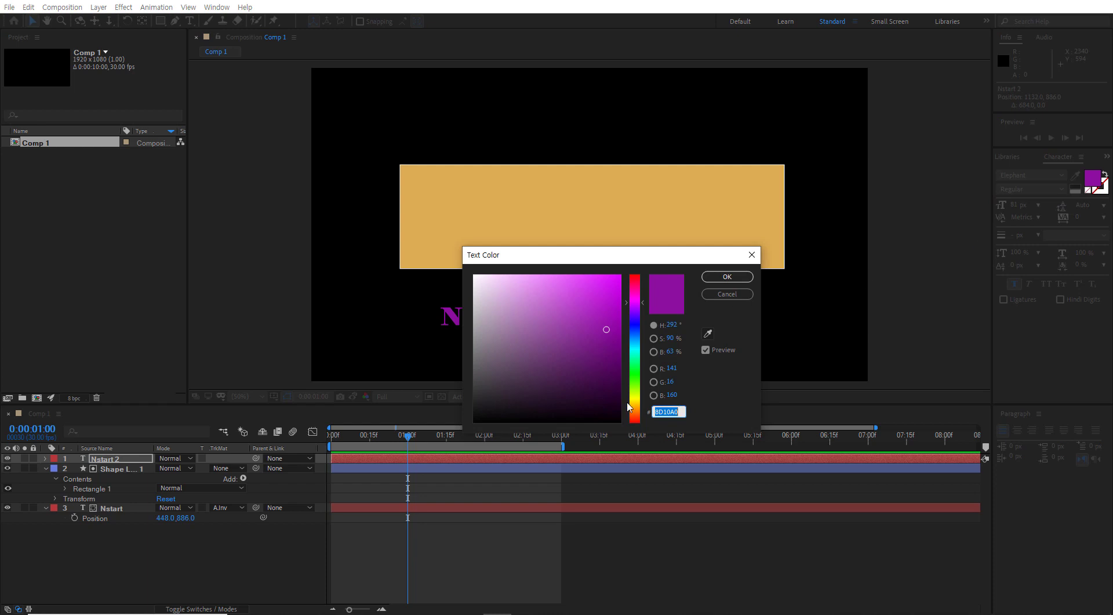
left_click_drag(627, 408, 627, 399)
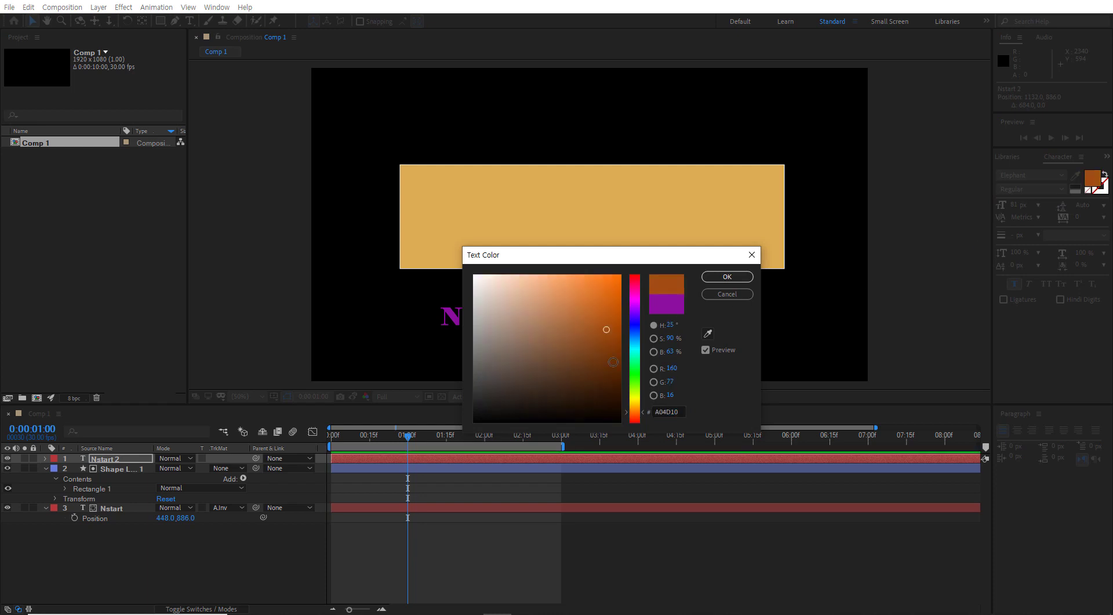
left_click_drag(602, 288, 601, 284)
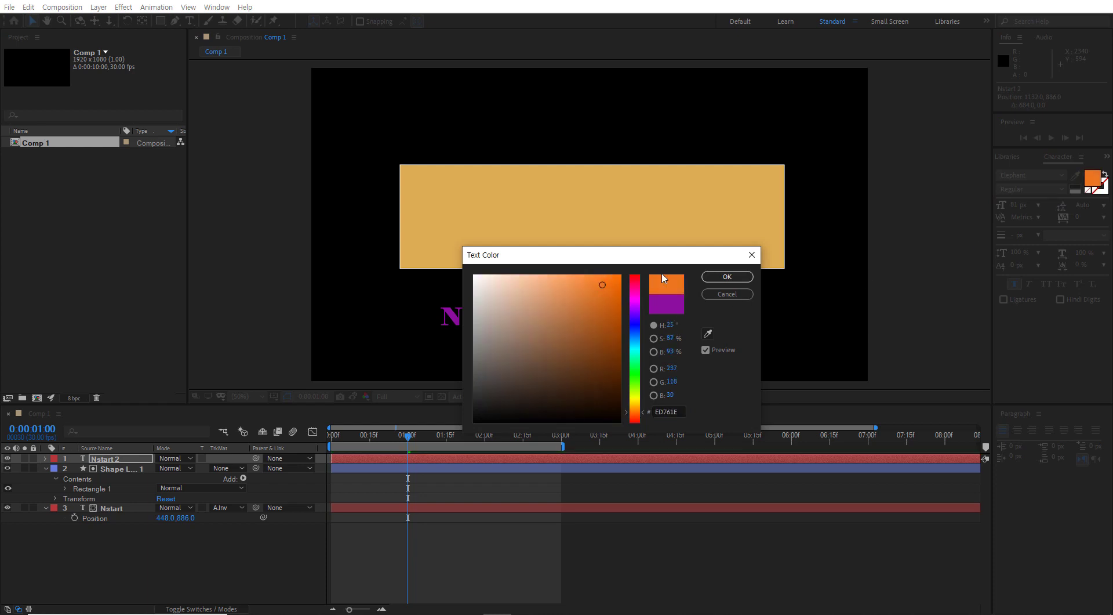
left_click(727, 277)
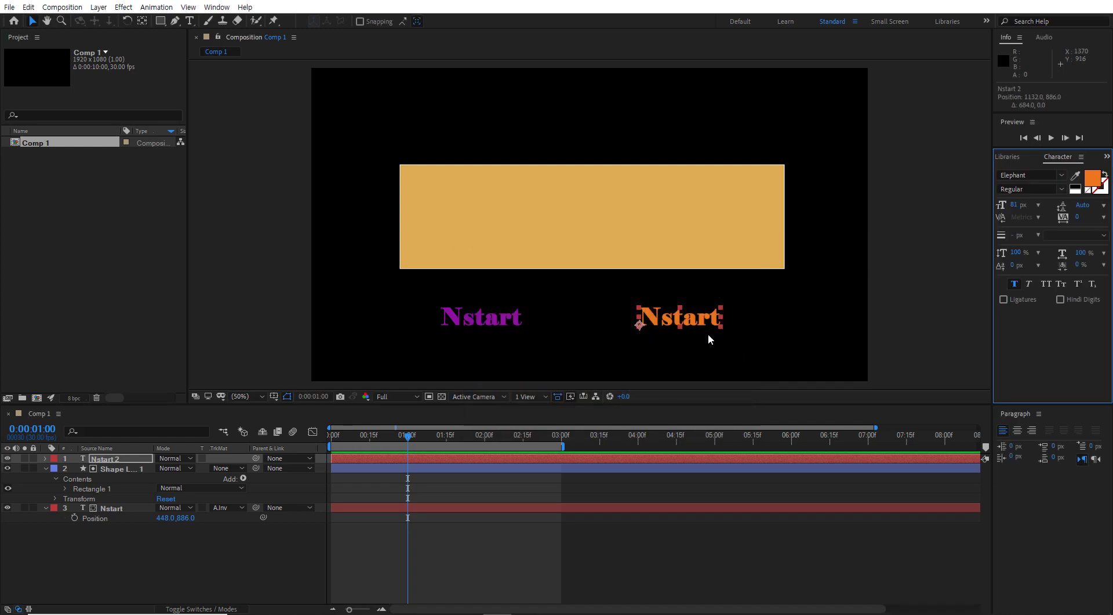
Collapse the shape layer's properties, and add position keyframes to both Nstart layers at 1 second and 0 seconds.
left_click(45, 468)
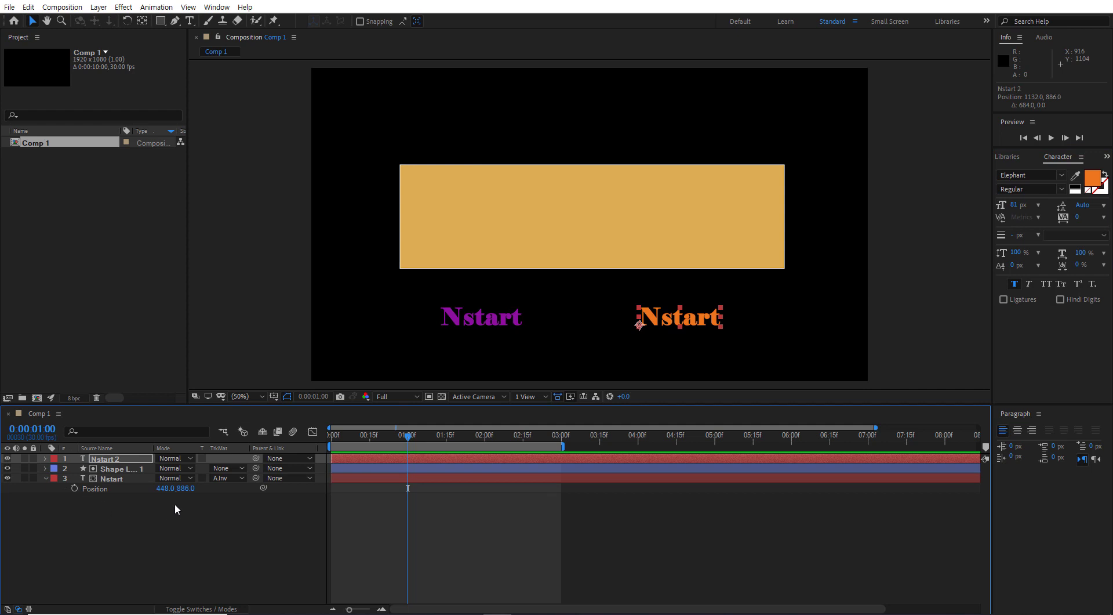
left_click(168, 529)
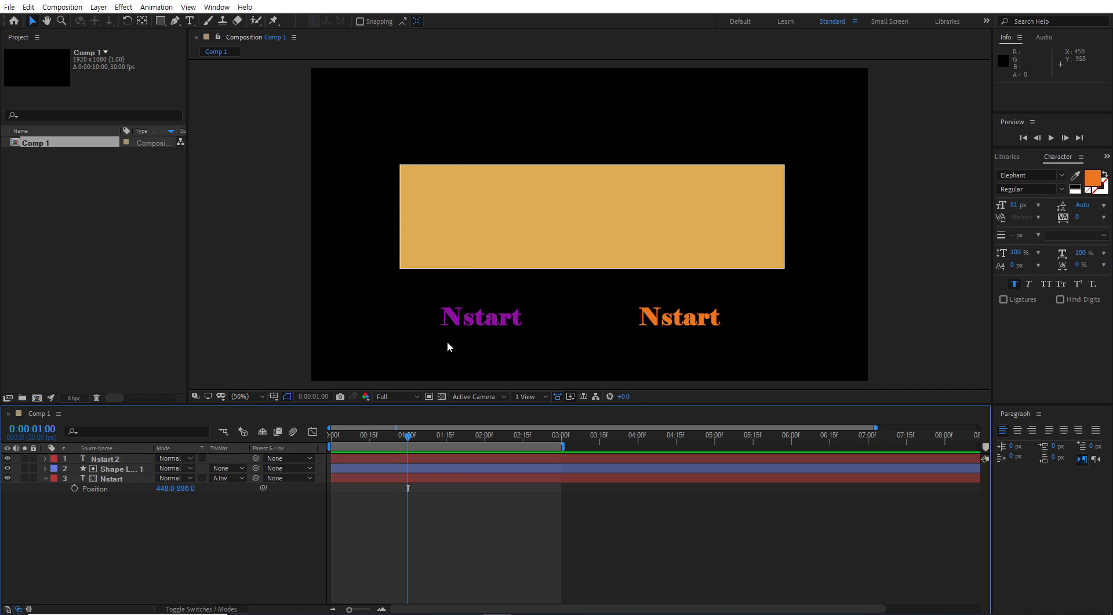
left_click(469, 316)
left_click(652, 319, "shift")
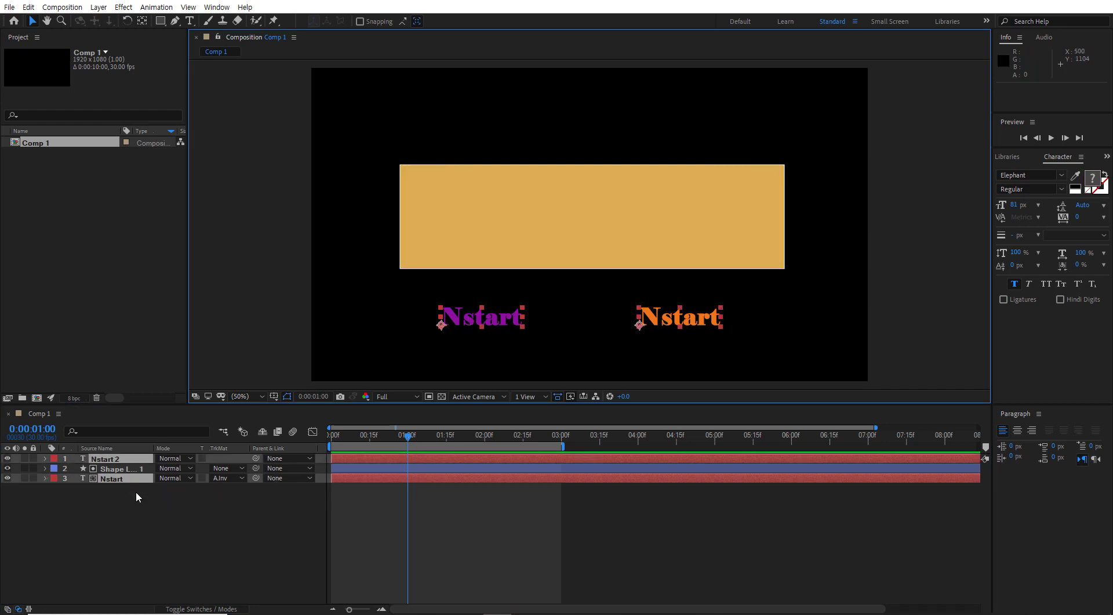
key("p")
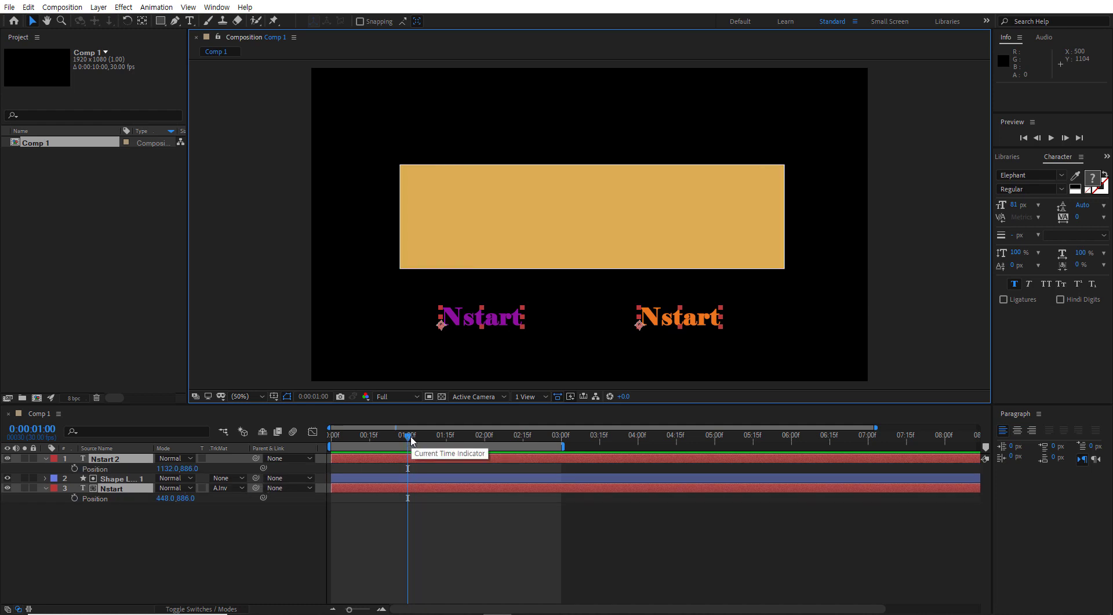
left_click_drag(413, 439, 410, 442)
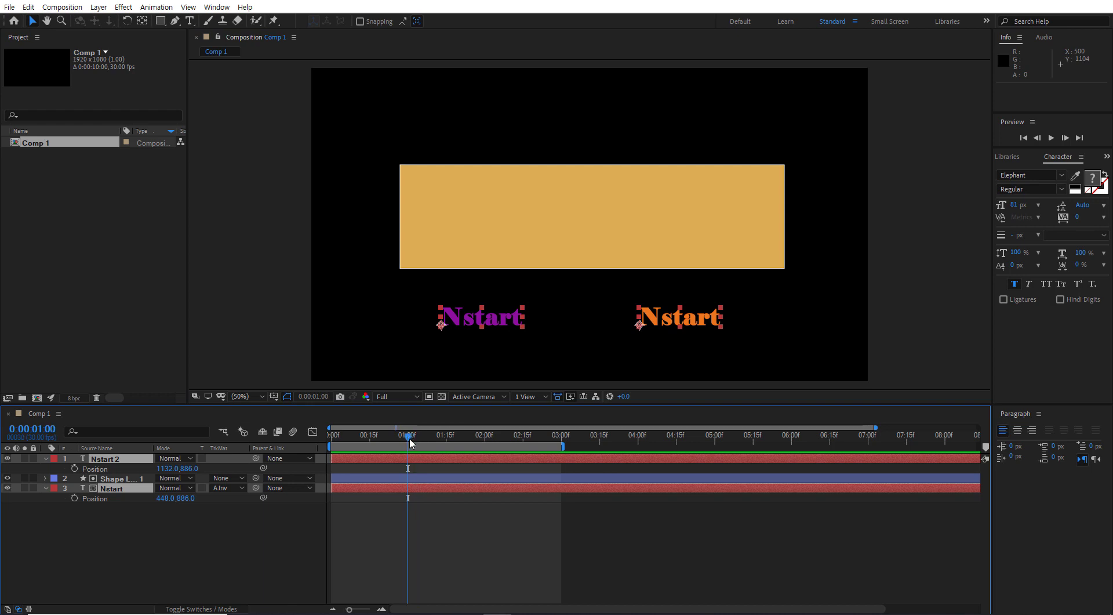
left_click(75, 469)
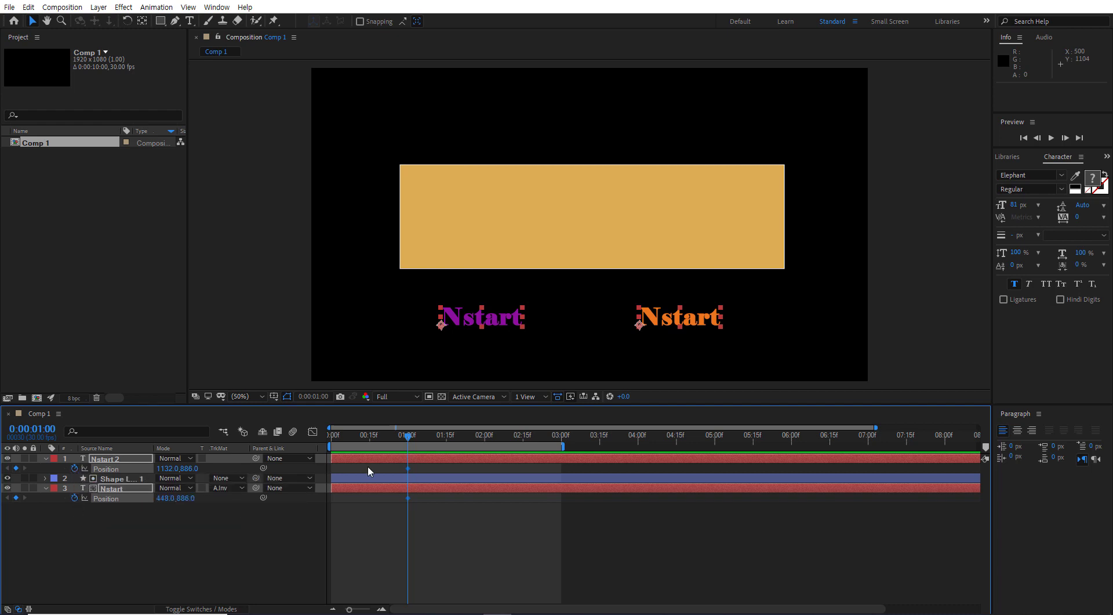
left_click_drag(408, 438, 324, 433)
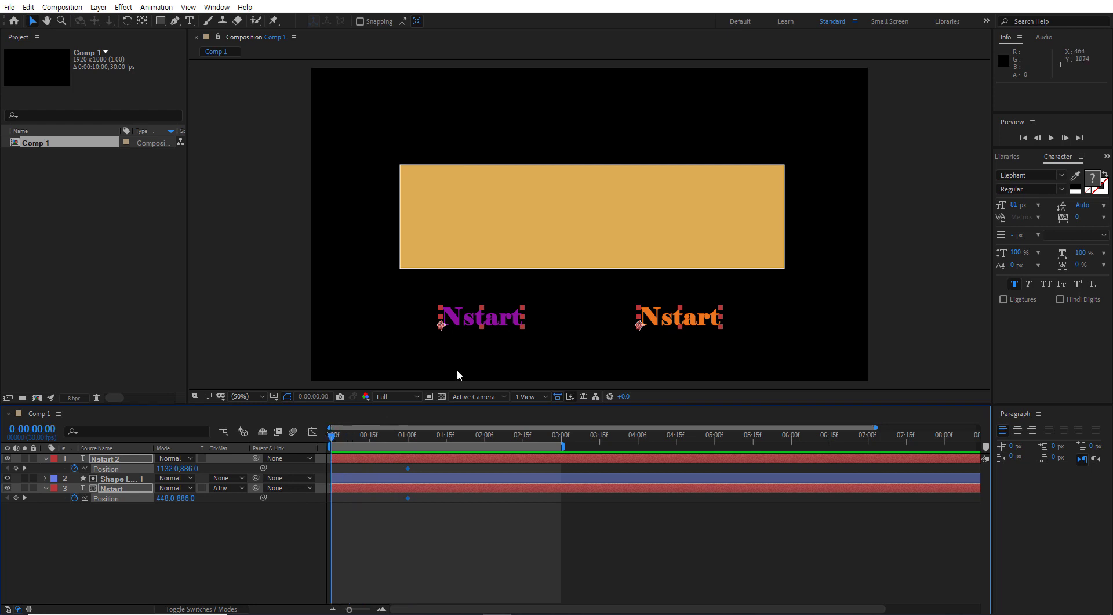
left_click(16, 468)
left_click(16, 498)
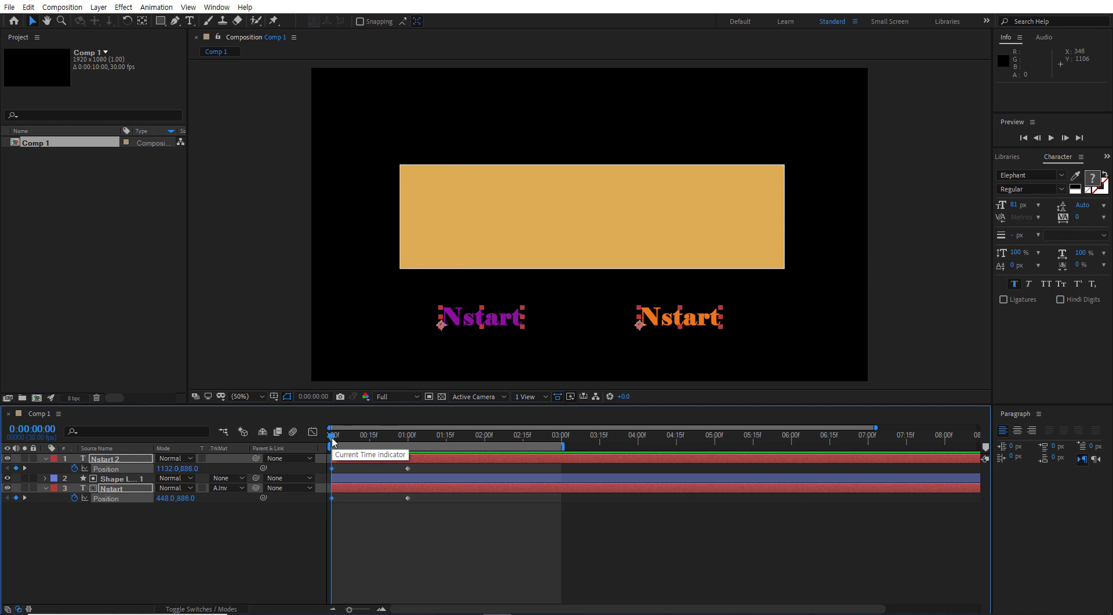
At 1 second, raise both Nstart texts together into the rectangle to a vertical position of about 574.
left_click_drag(332, 441, 414, 462)
left_click_drag(505, 318, 506, 232)
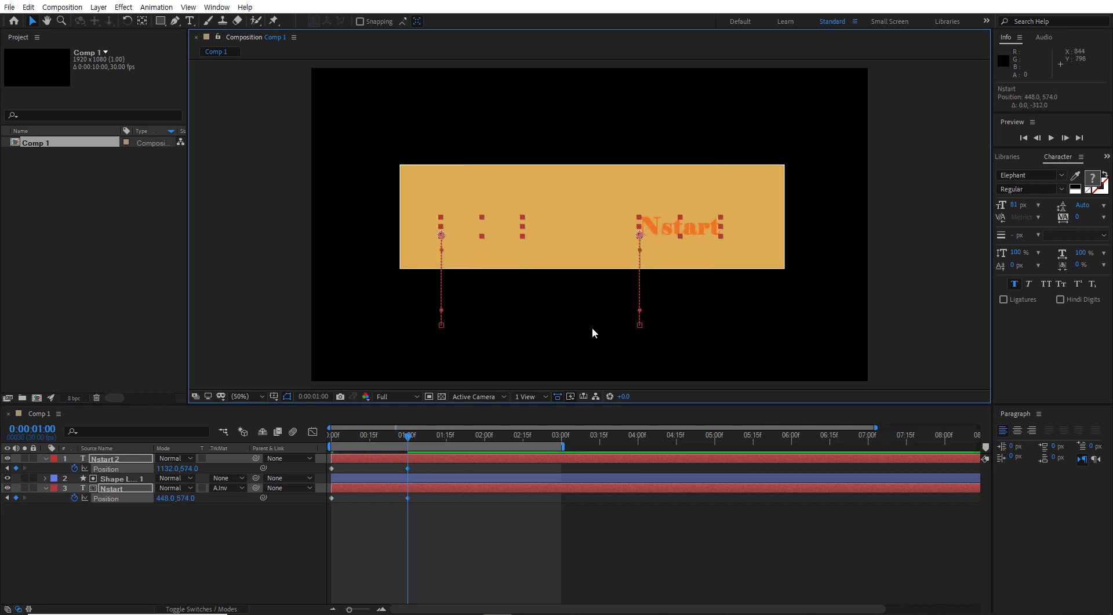
left_click(696, 334)
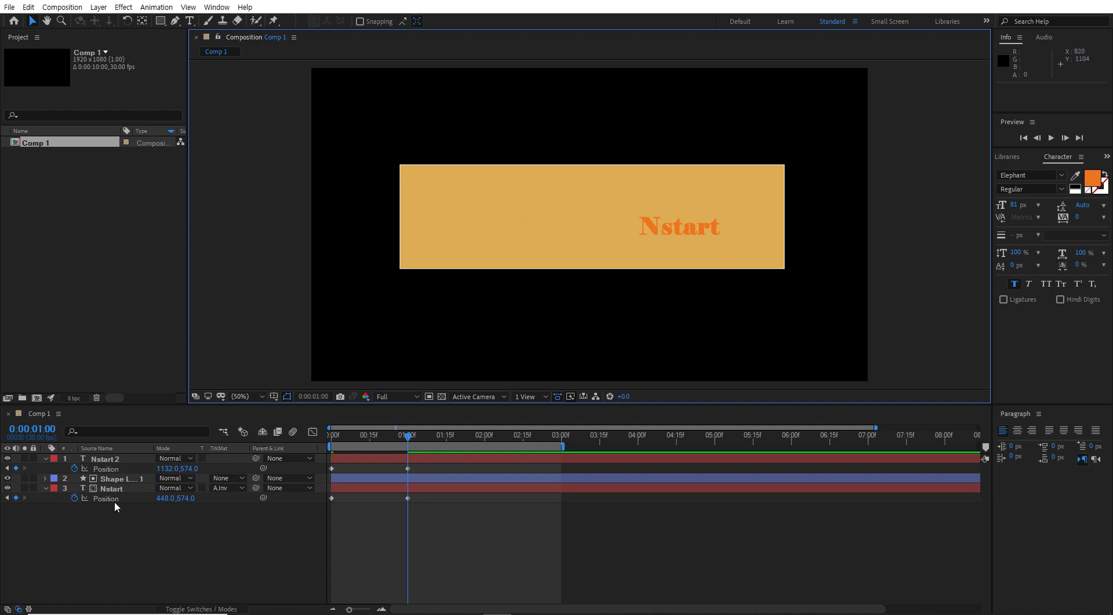
Move Shape Layer 1 above the Nstart 2 layer and collapse both text layers' properties.
left_click(121, 479)
left_click_drag(123, 484, 124, 458)
left_click(144, 541)
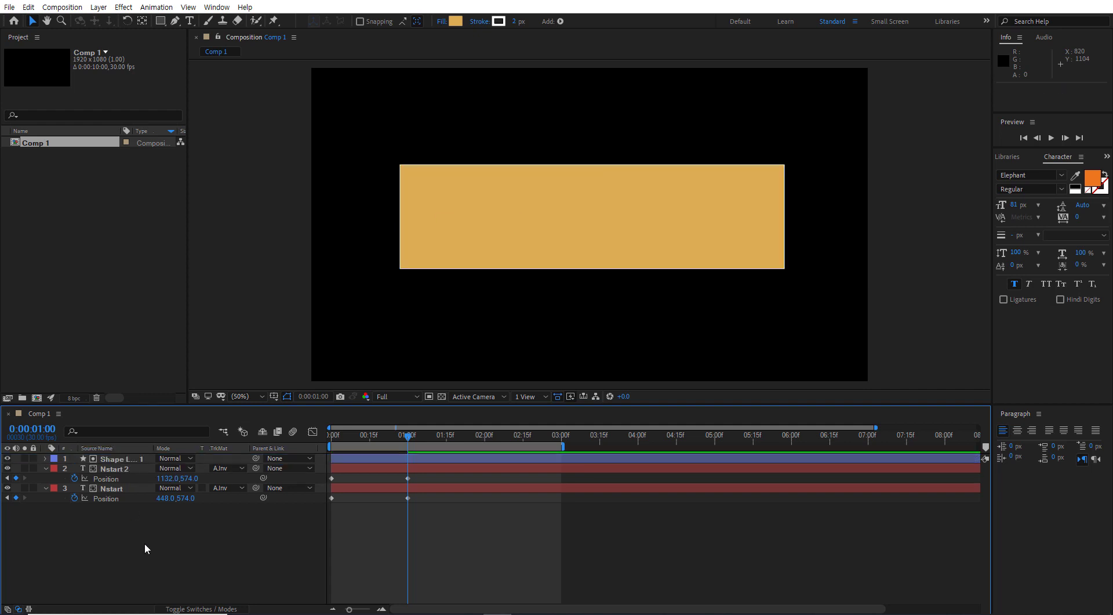
left_click(47, 468)
left_click(45, 477)
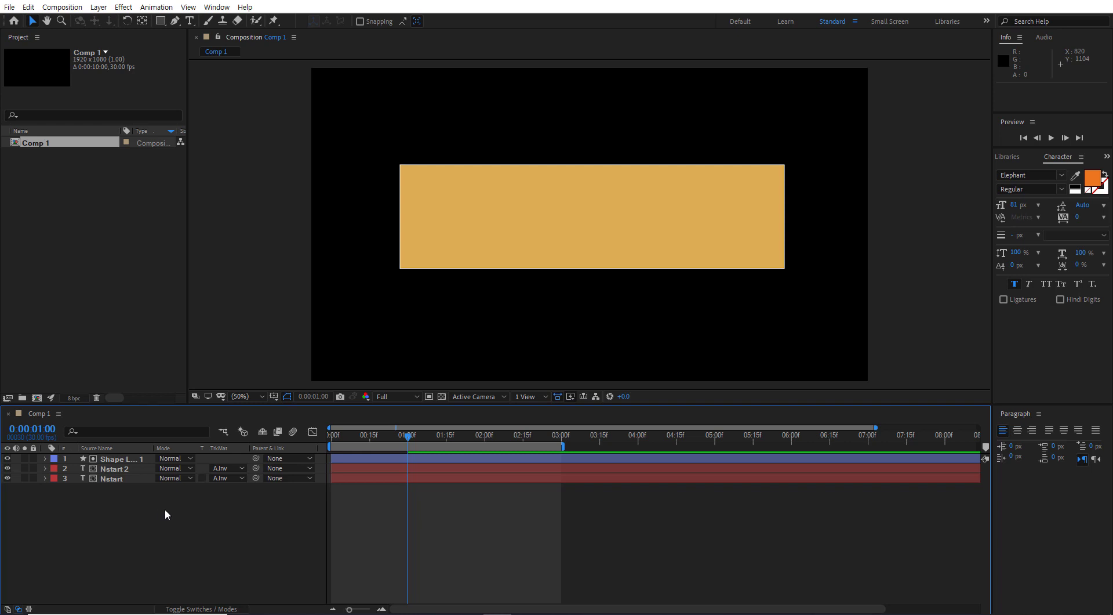
left_click(124, 476)
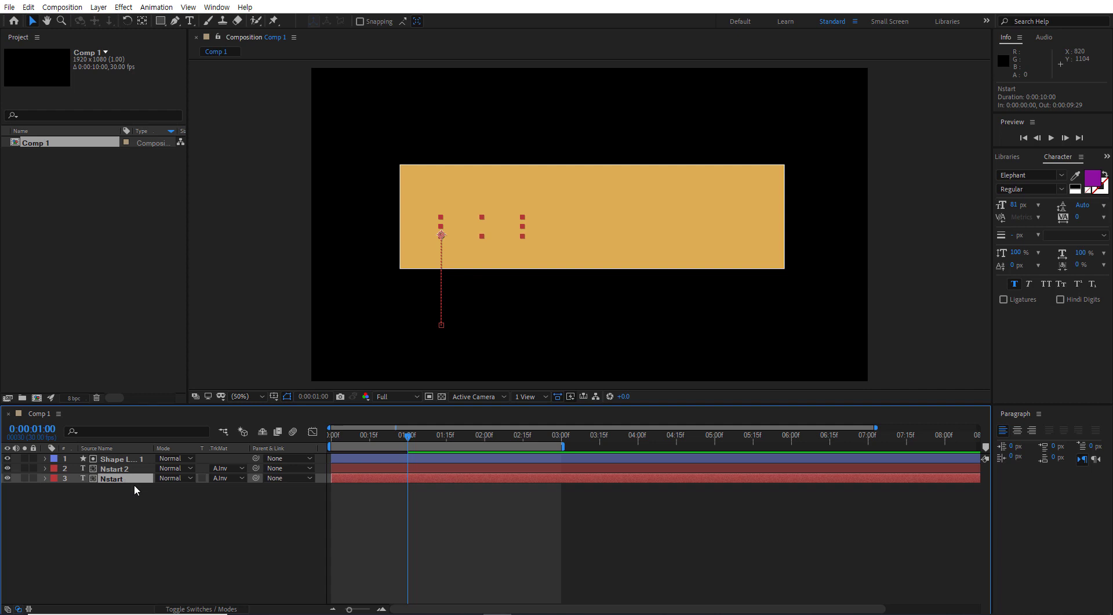
left_click(141, 468)
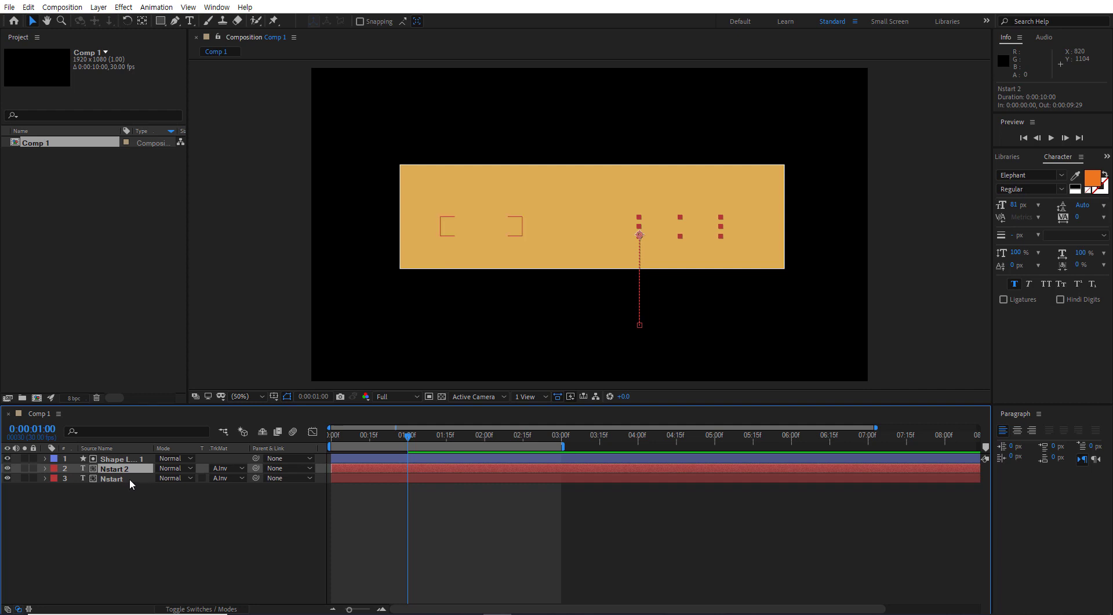
left_click(130, 478)
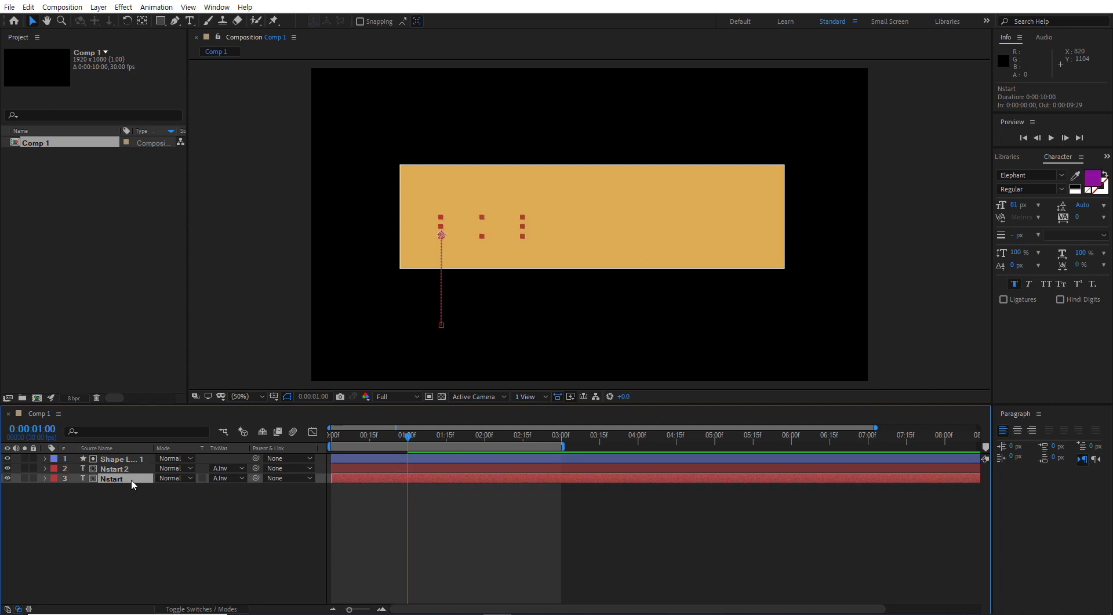
left_click(142, 469)
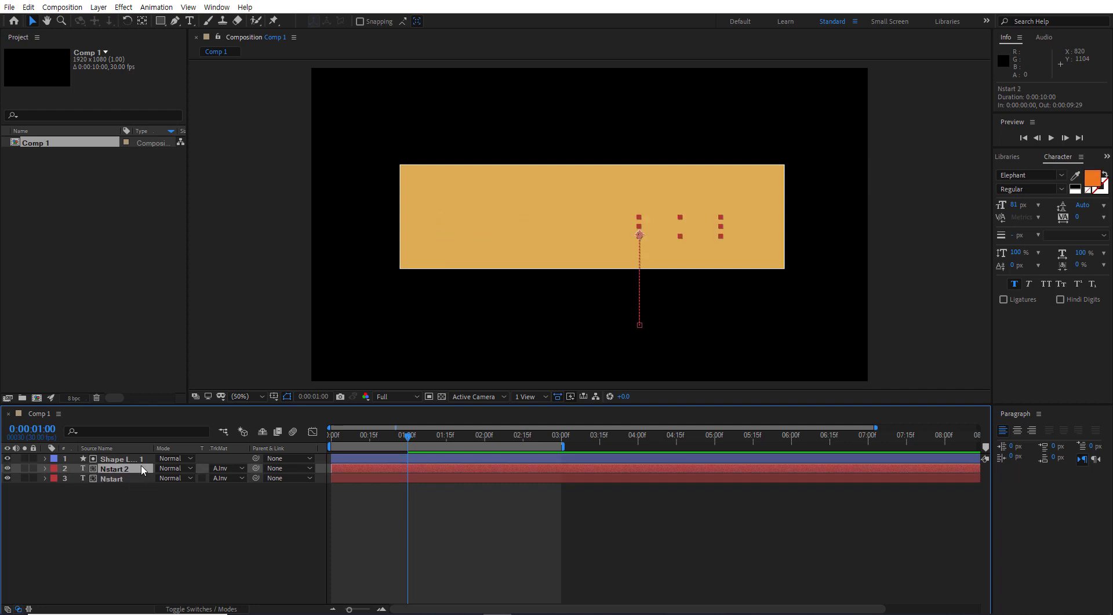
Set the track matte of the Nstart 2 layer to Alpha Matte using Shape Layer 1.
left_click(242, 468)
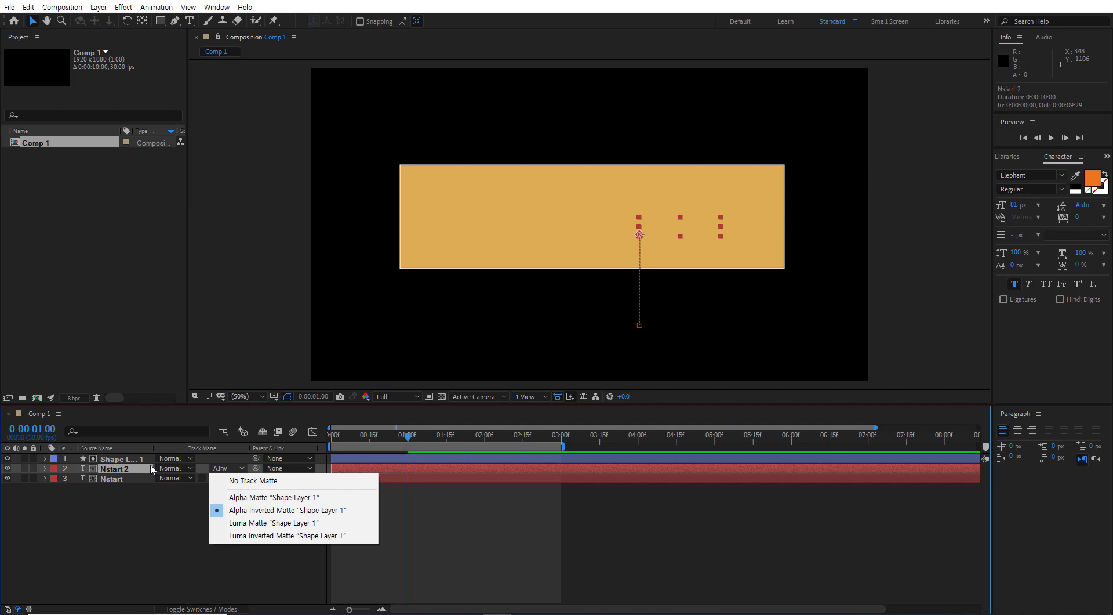
left_click(261, 499)
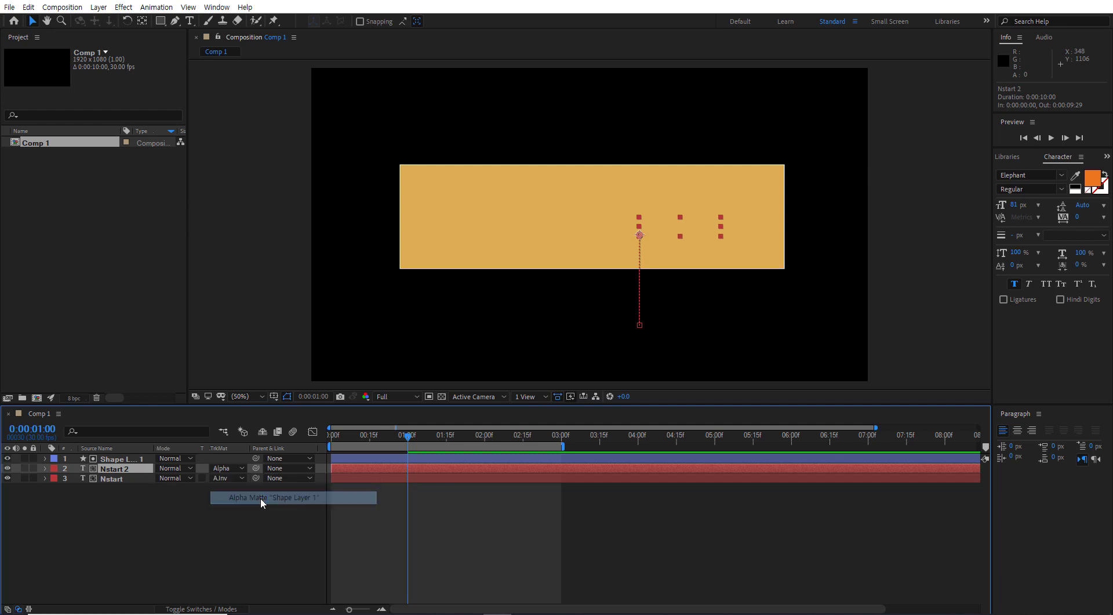
left_click(241, 523)
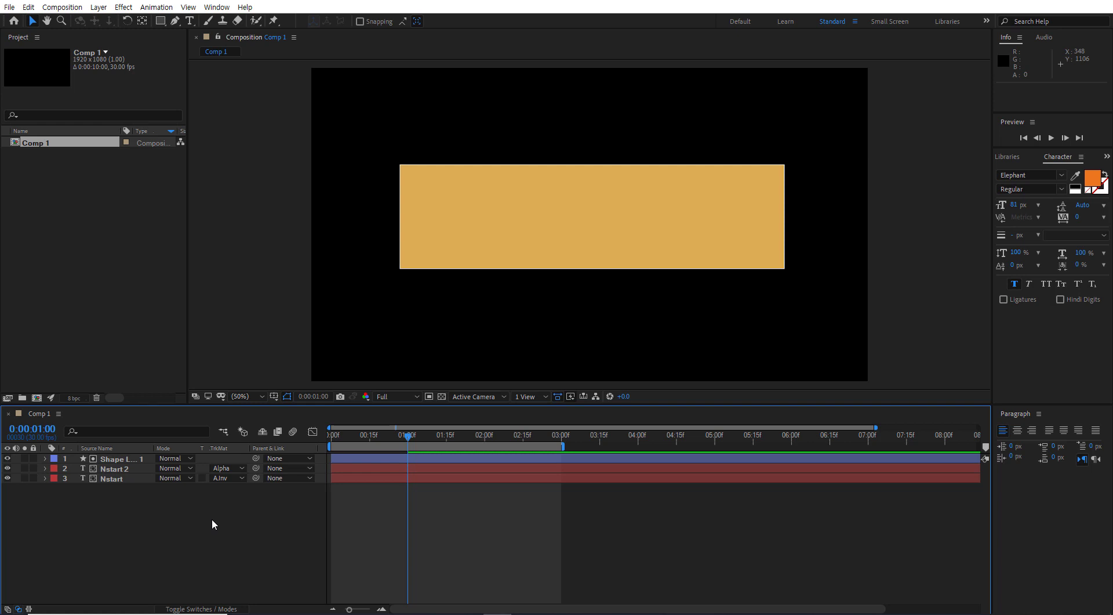
left_click(230, 470)
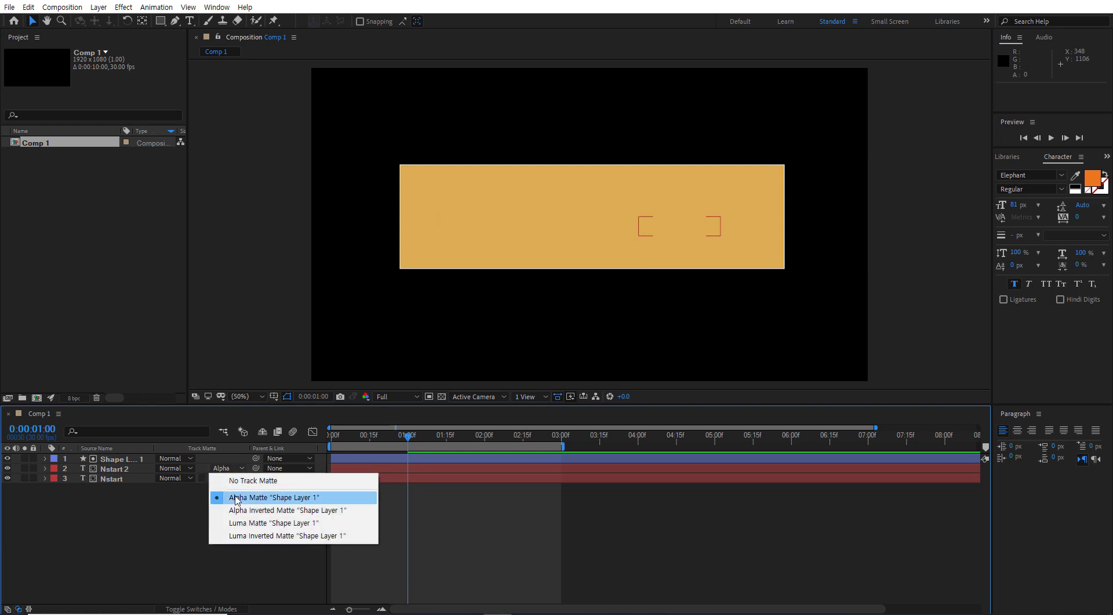
left_click(255, 510)
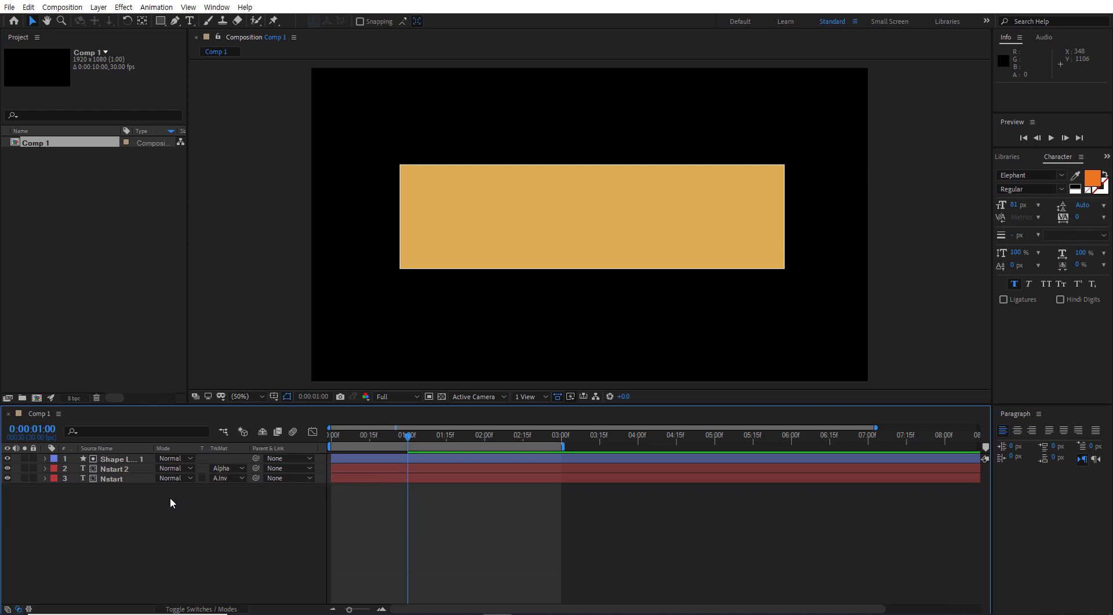
Return to the start of the timeline and remove the track mattes from both Nstart text layers.
left_click_drag(406, 434, 334, 442)
left_click(177, 517)
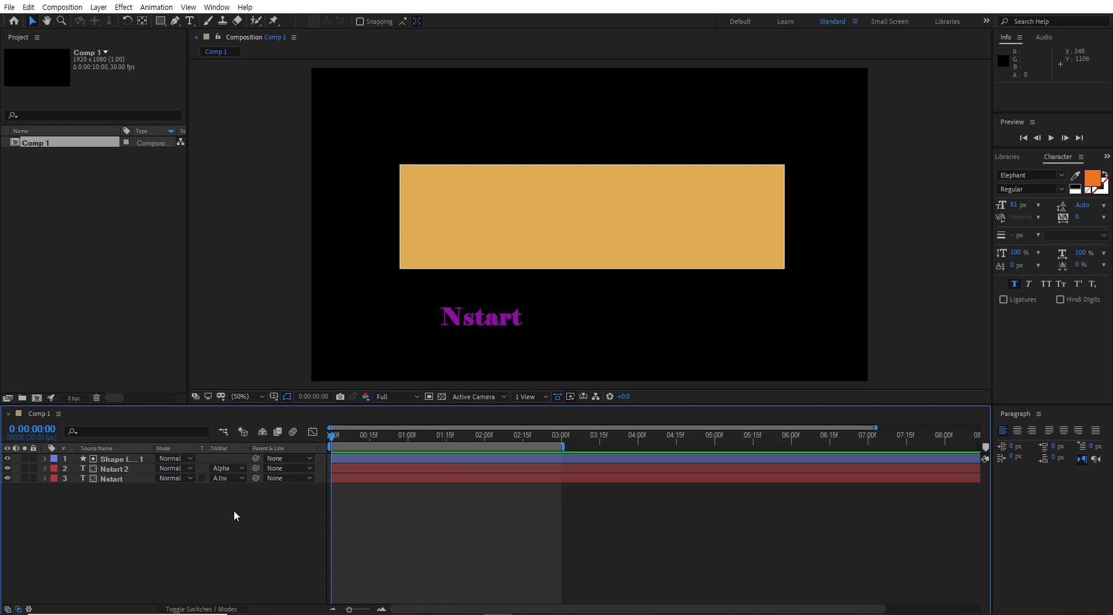
left_click(239, 476)
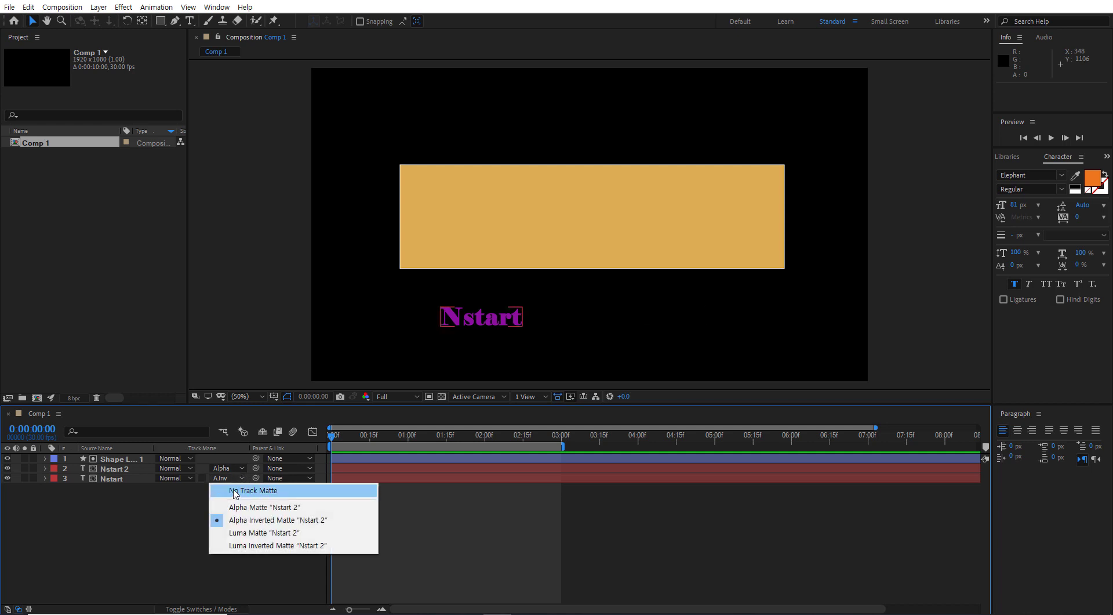
left_click(238, 490)
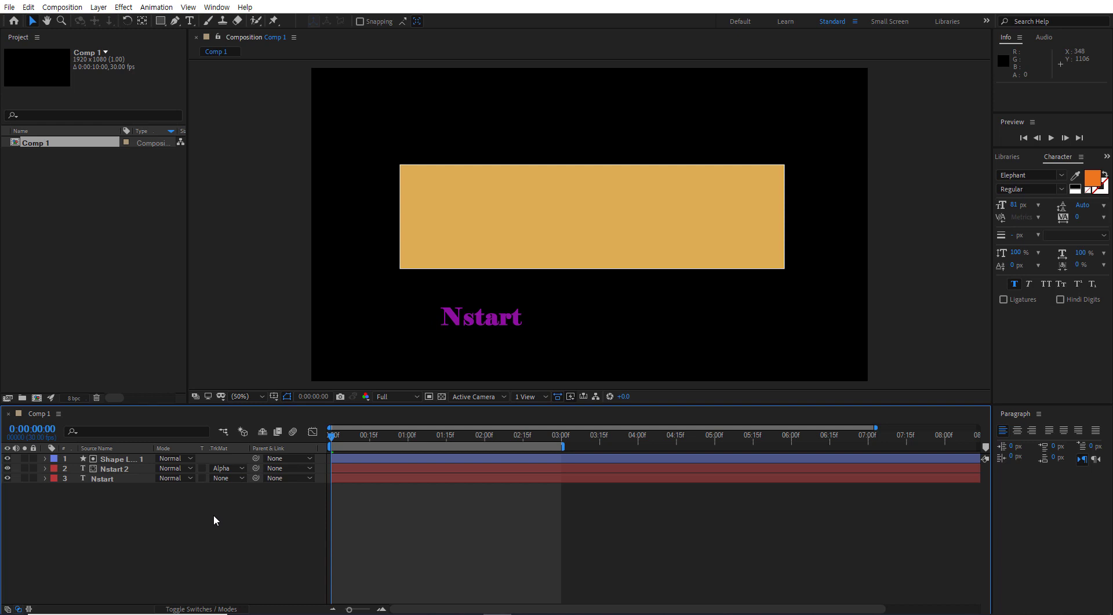
left_click(231, 467)
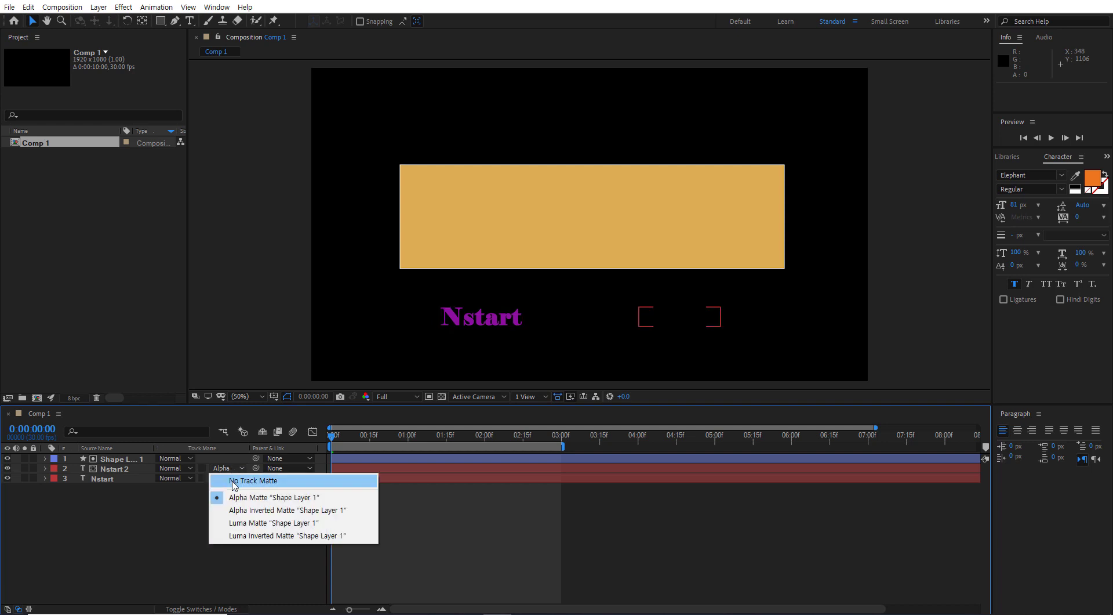
left_click(234, 483)
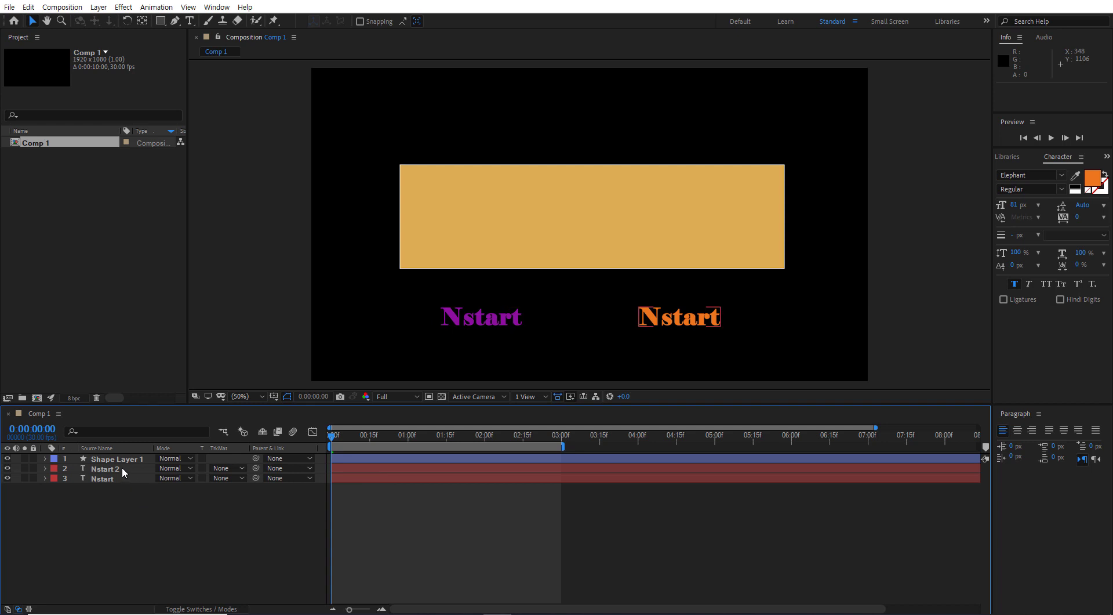
Apply an Alpha Matte from Shape Layer 1 to Nstart 2 and scrub through the first 22 frames to preview it.
left_click(232, 467)
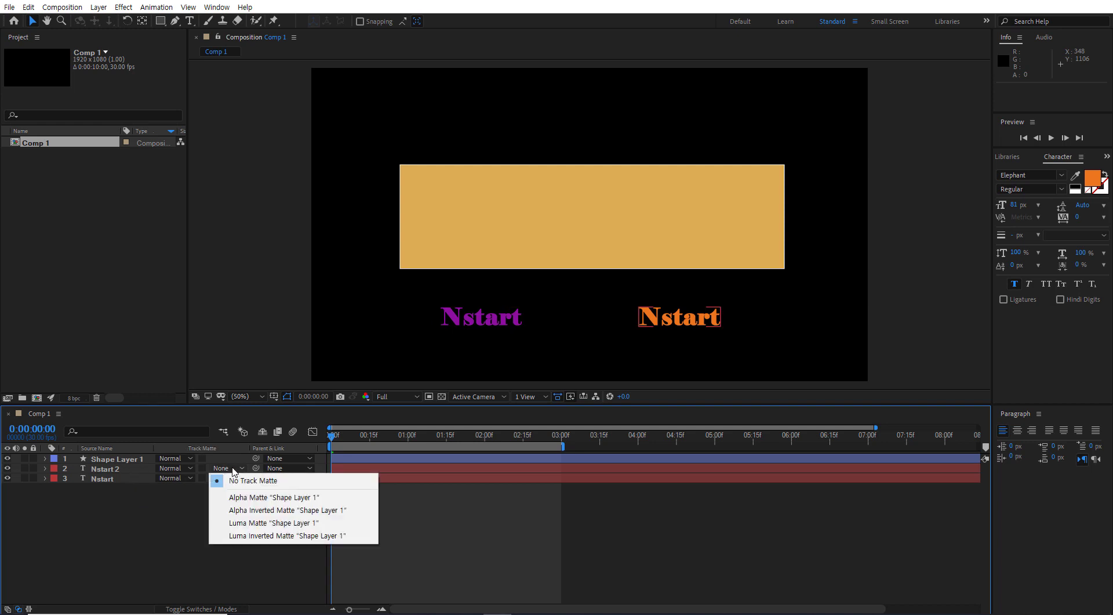
left_click(237, 497)
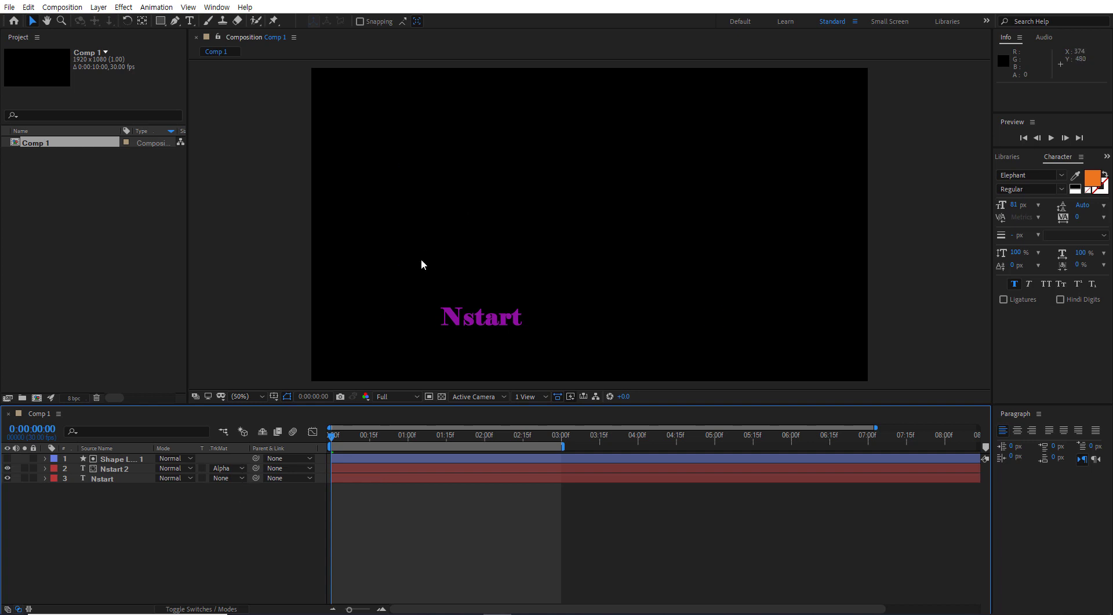
left_click(336, 439)
left_click_drag(337, 439, 387, 443)
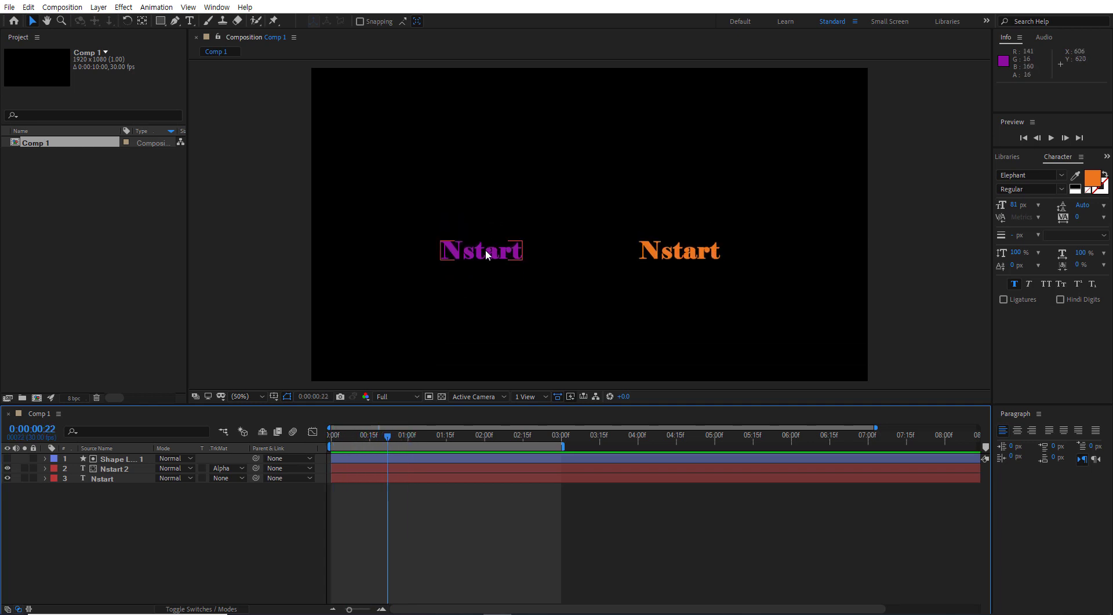
left_click(384, 439)
left_click_drag(384, 439, 309, 432)
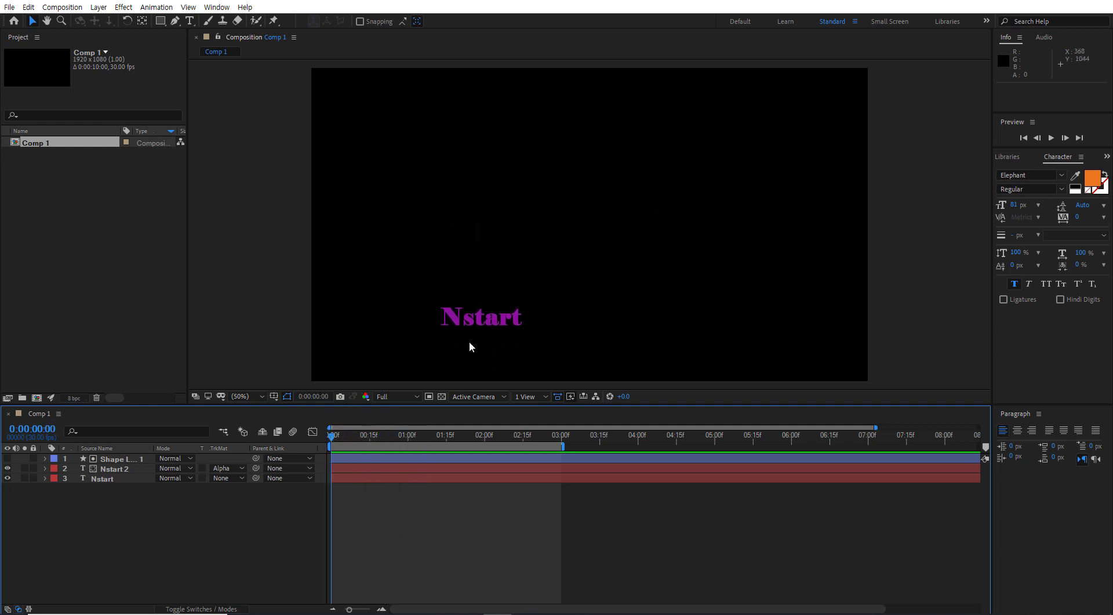
Check which layer the Nstart text can use as its track matte, without changing the setting.
left_click(133, 459)
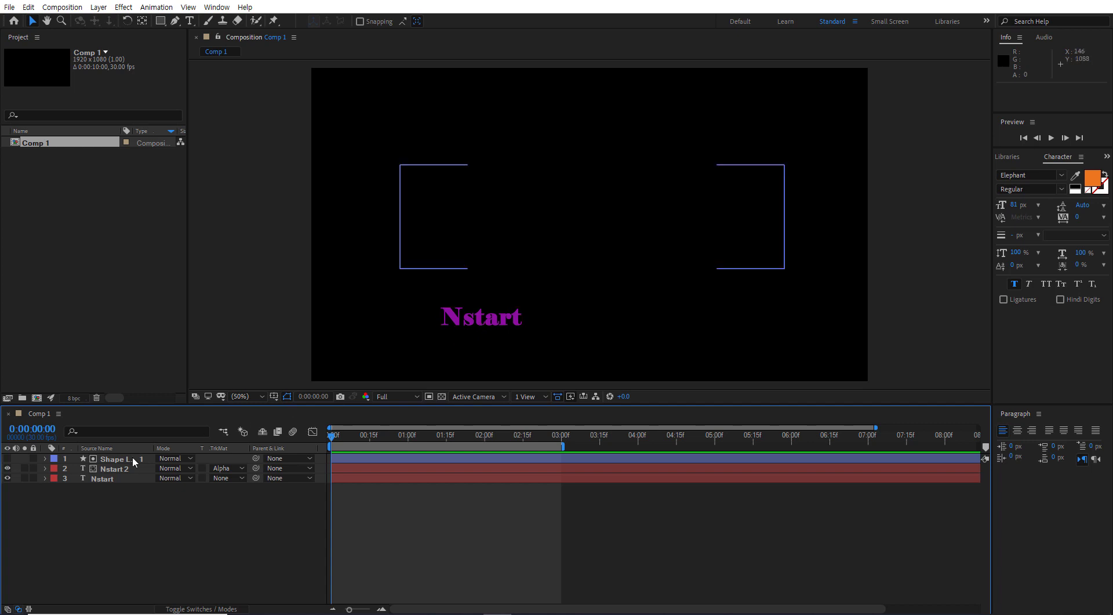
left_click(229, 486)
left_click(232, 478)
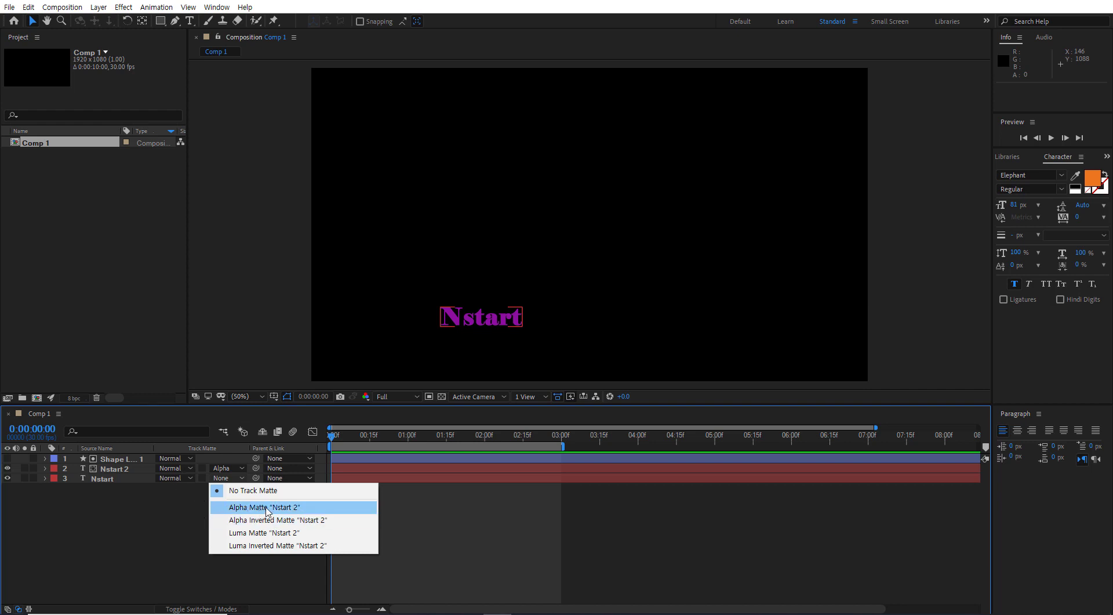
left_click(148, 520)
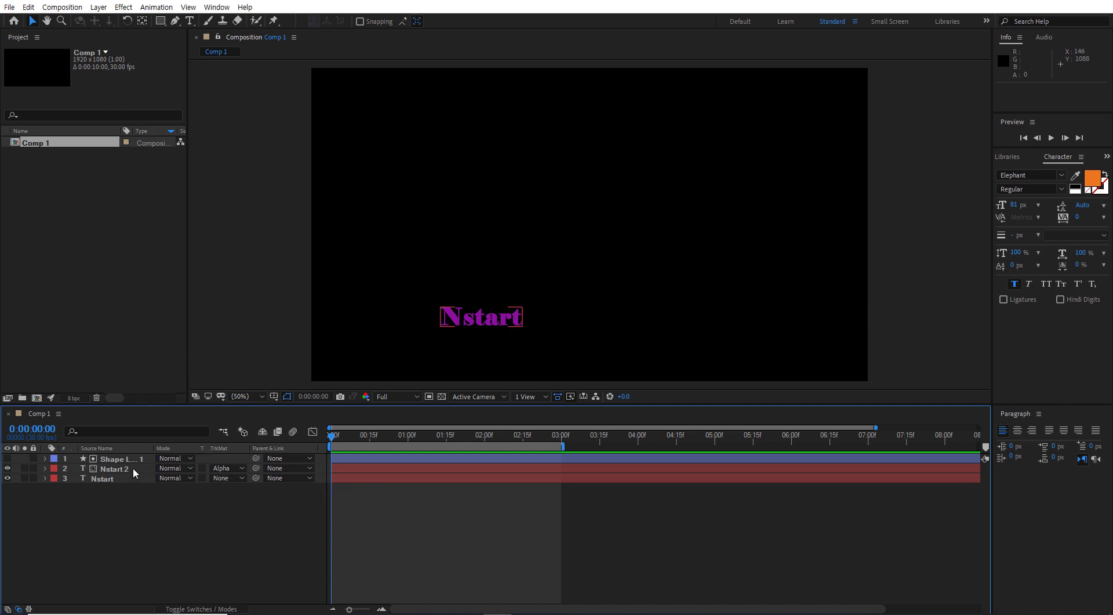
Duplicate Shape Layer 1 and place the copy directly above the Nstart text layer.
left_click(134, 461)
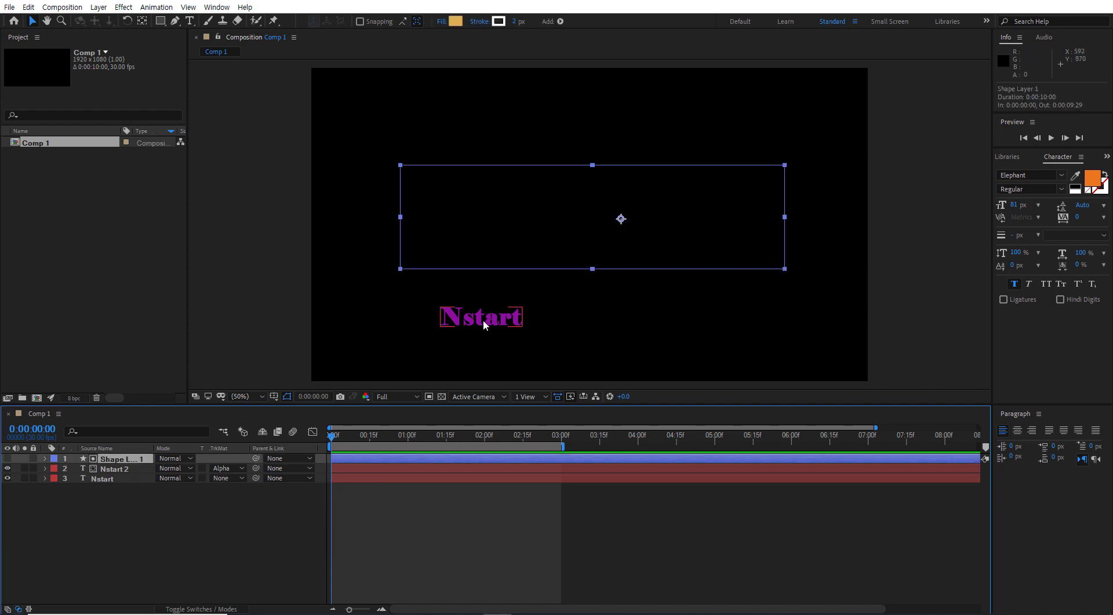
left_click(205, 519)
left_click(136, 459)
key("ctrl+d")
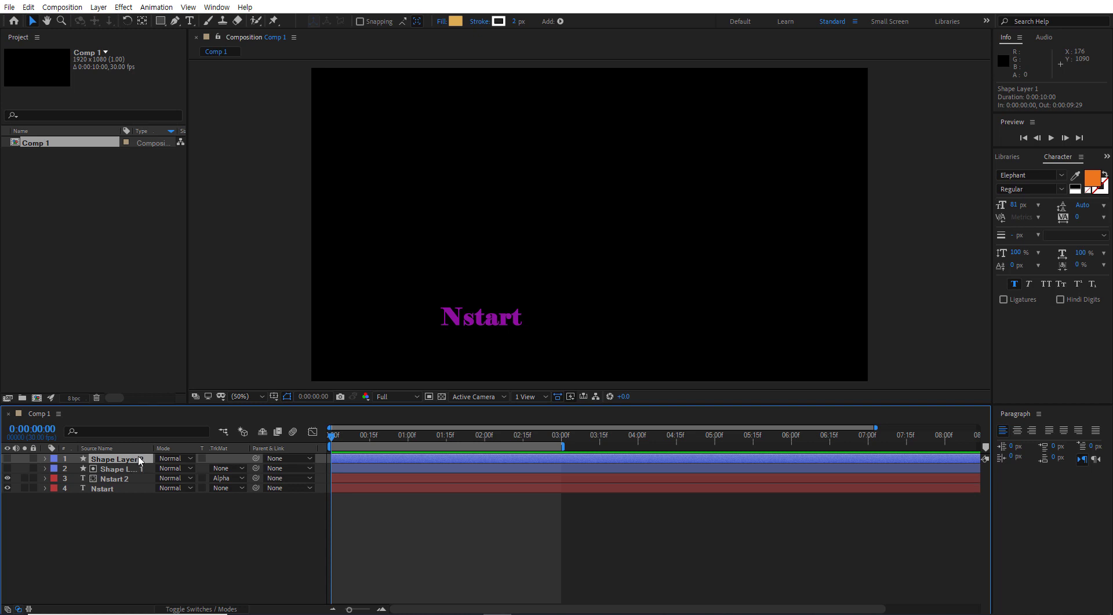
left_click_drag(137, 460, 131, 481)
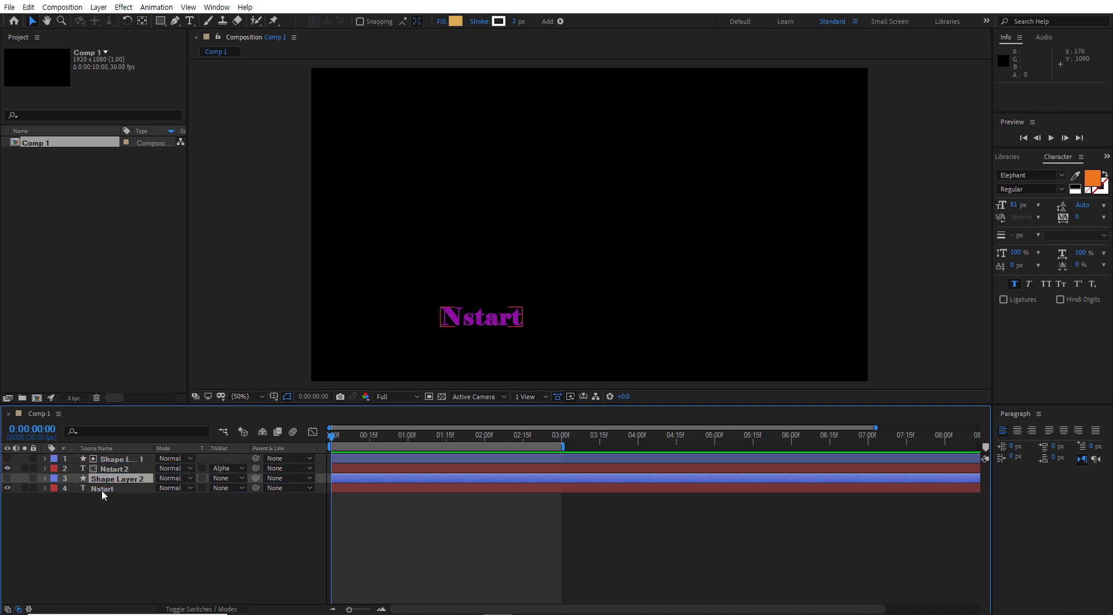
left_click(117, 487)
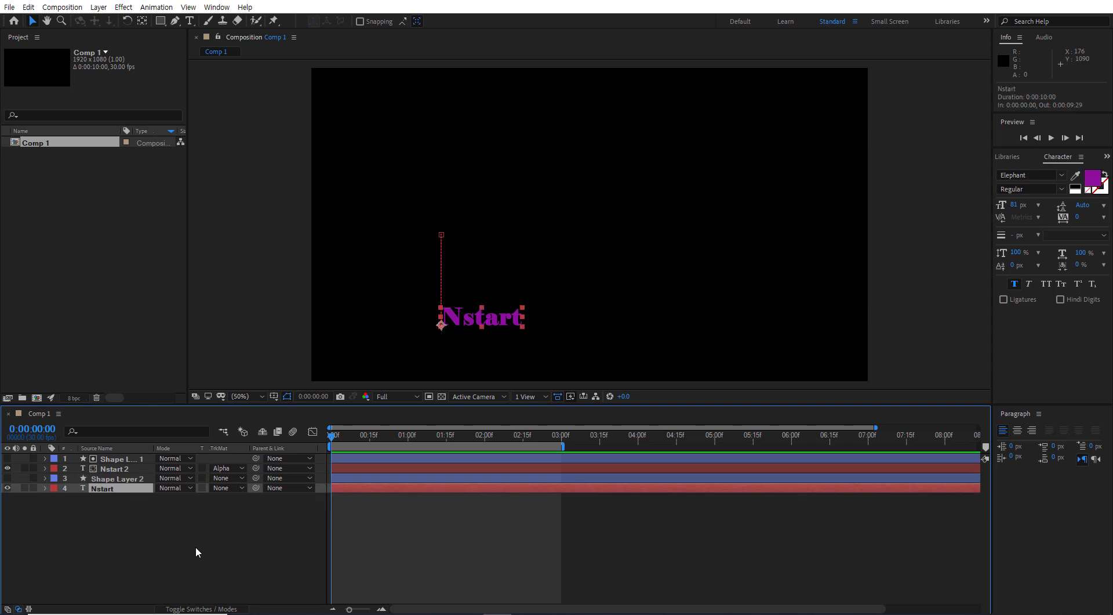
left_click(133, 480)
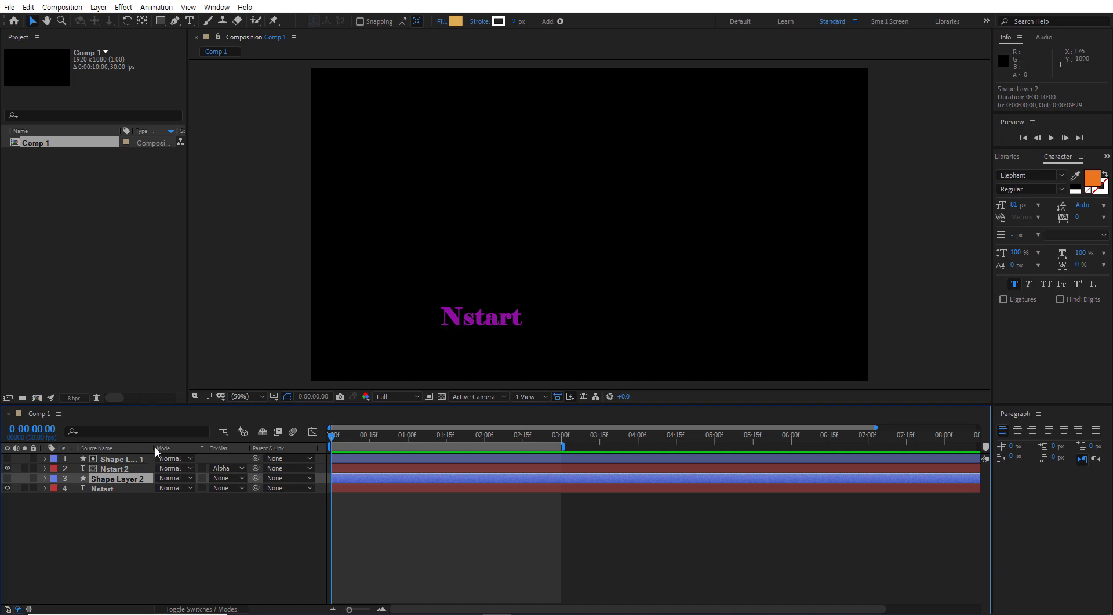
Widen the layer name column and set the Nstart layer's track matte to Alpha Matte using Shape Layer 2.
left_click_drag(155, 446, 182, 446)
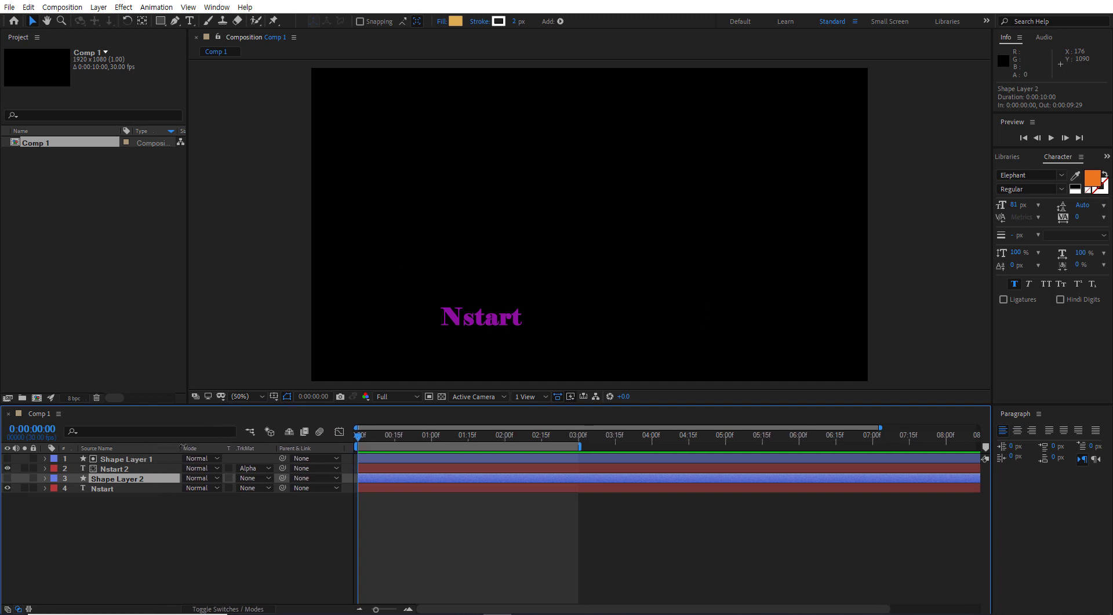
left_click(185, 526)
left_click(169, 489)
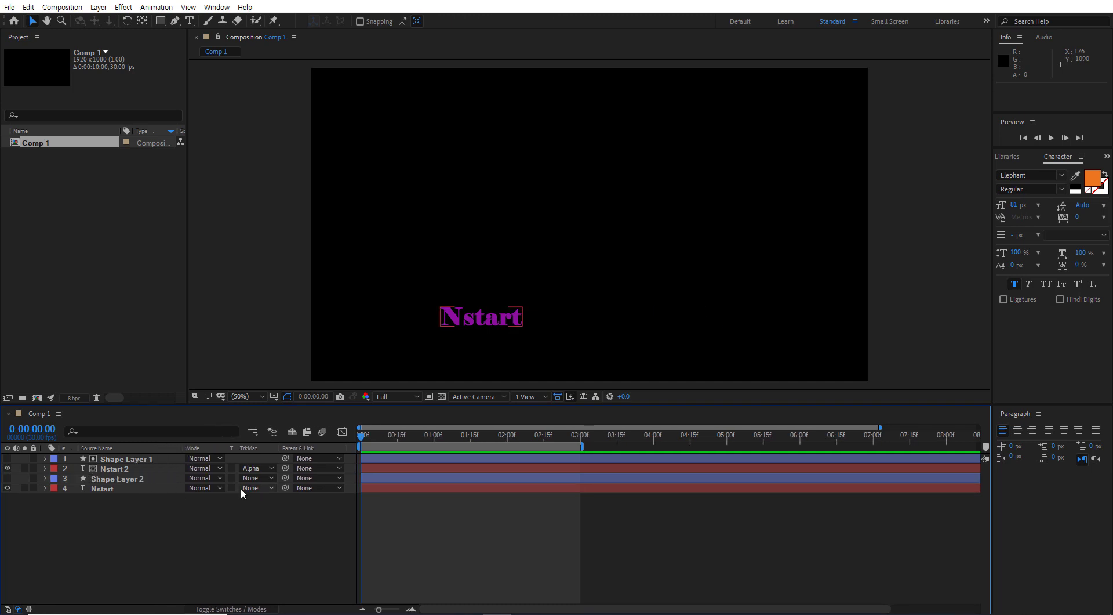
left_click(258, 487)
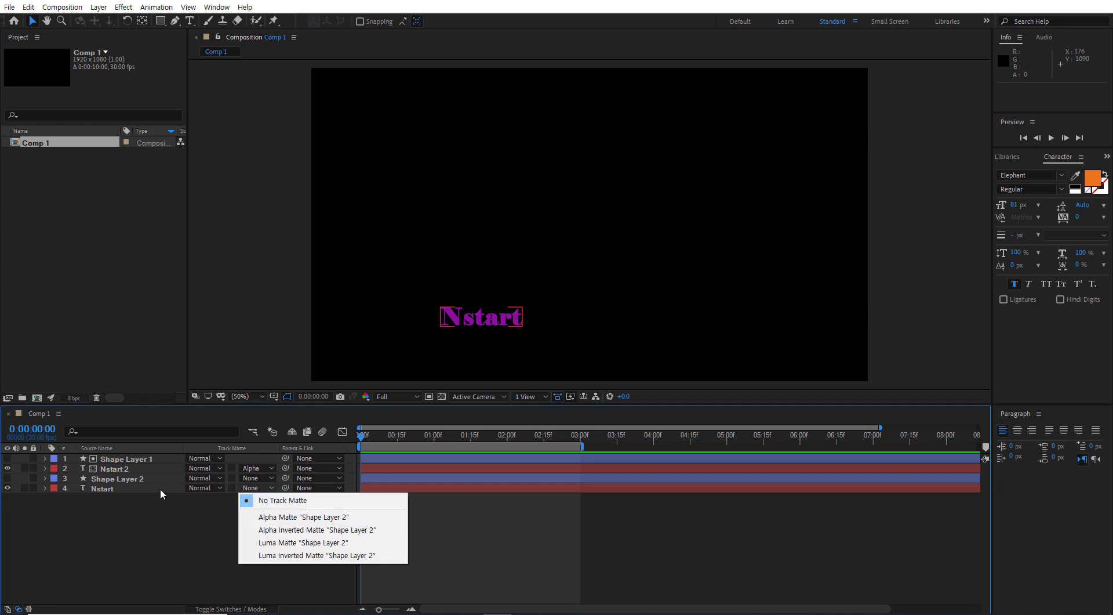
left_click(308, 518)
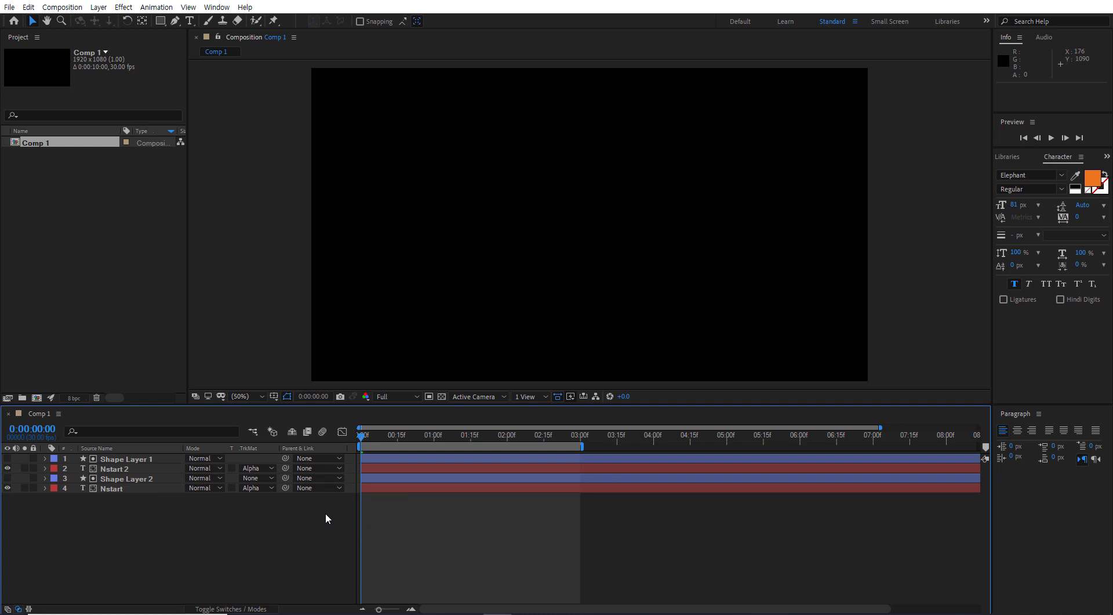
Select both shape layers and scrub from 0 seconds to 0:00:01:09 to preview both texts rising through their mattes.
mouse_move(368, 436)
left_mouse_down()
mouse_move(446, 441)
mouse_move(363, 437)
left_mouse_up()
left_click(142, 459)
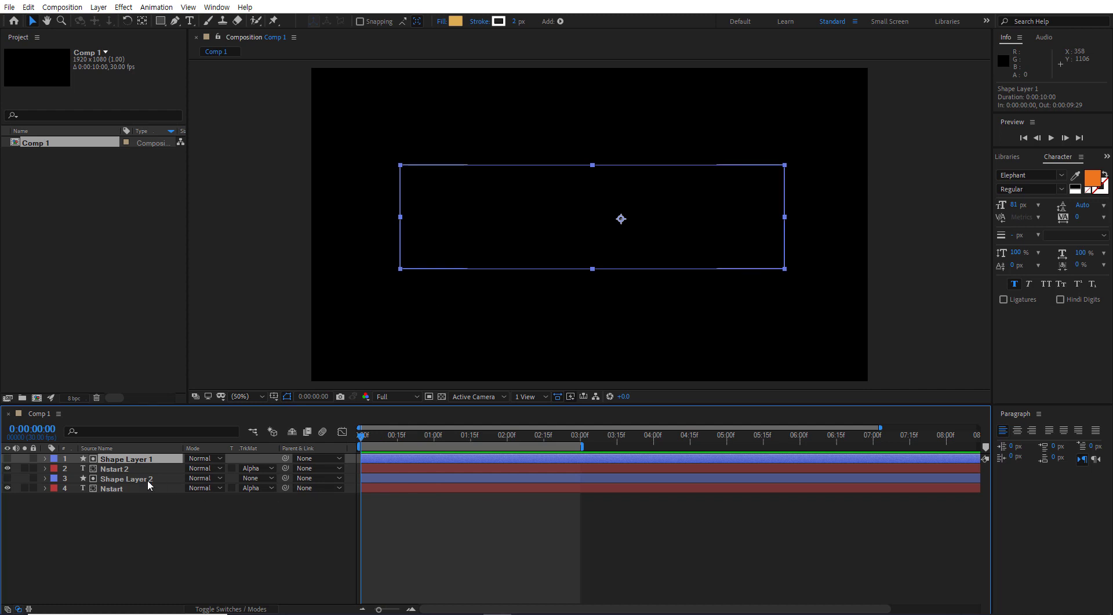
left_click(149, 480, "ctrl")
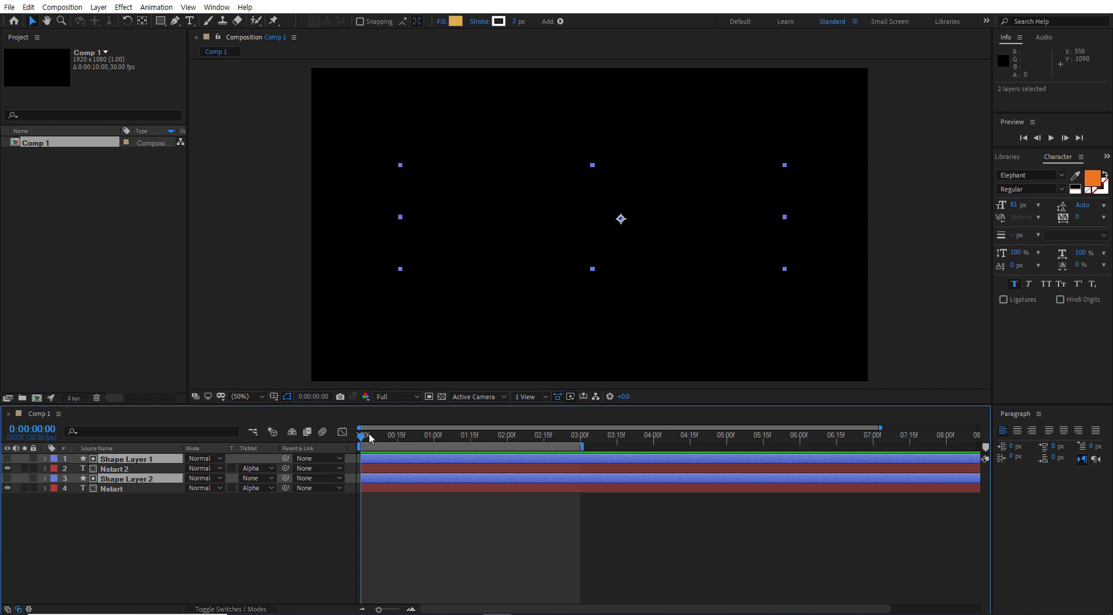
left_click_drag(362, 439, 458, 449)
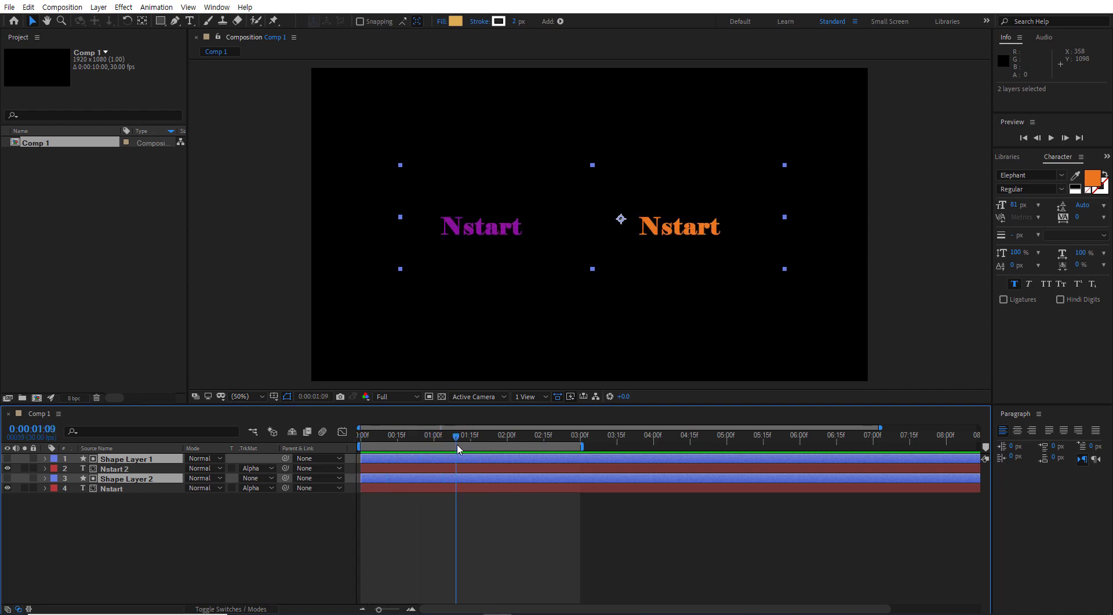
left_click(151, 516)
left_click(144, 479)
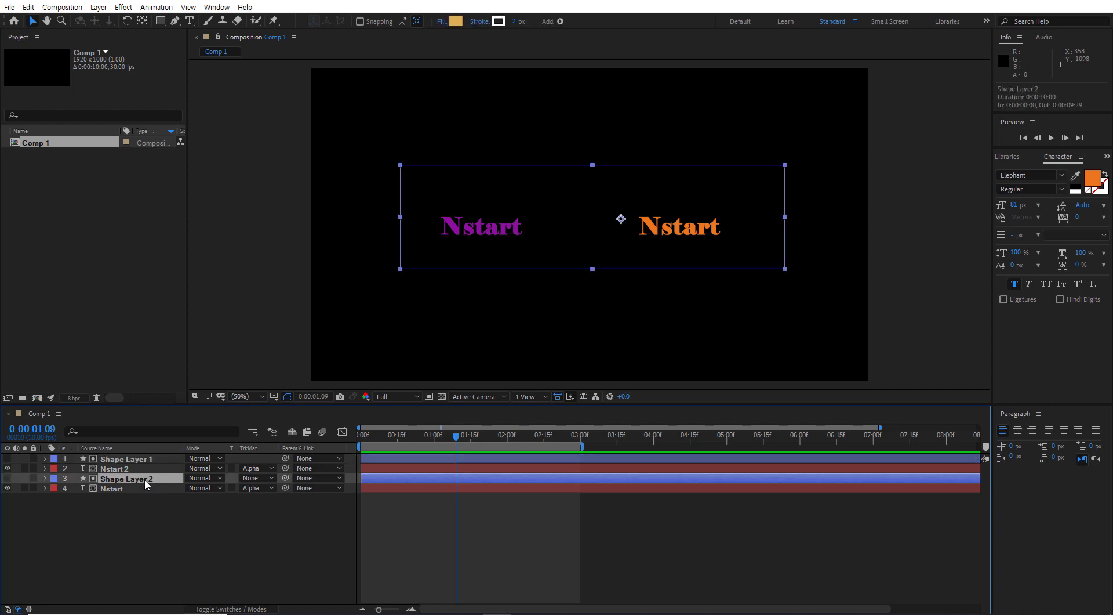
left_click(143, 535)
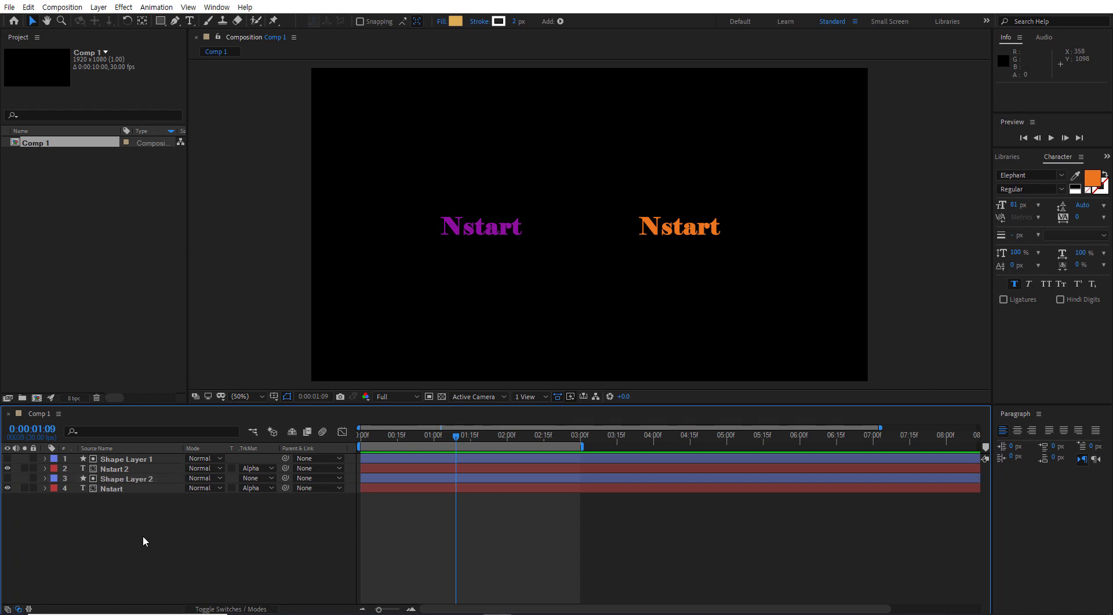
Scrub back near the start and forward to 0:00:01:03, then compare the areas covered by Shape Layer 1 and Shape Layer 2.
left_click_drag(458, 439, 372, 442)
left_click_drag(412, 440, 443, 443)
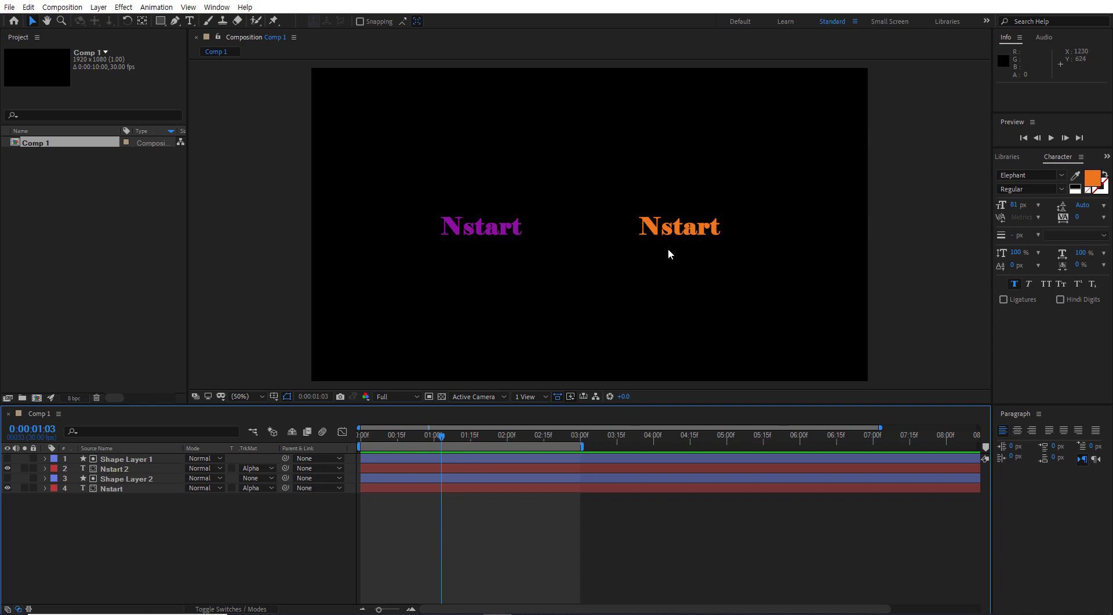
left_click(130, 478)
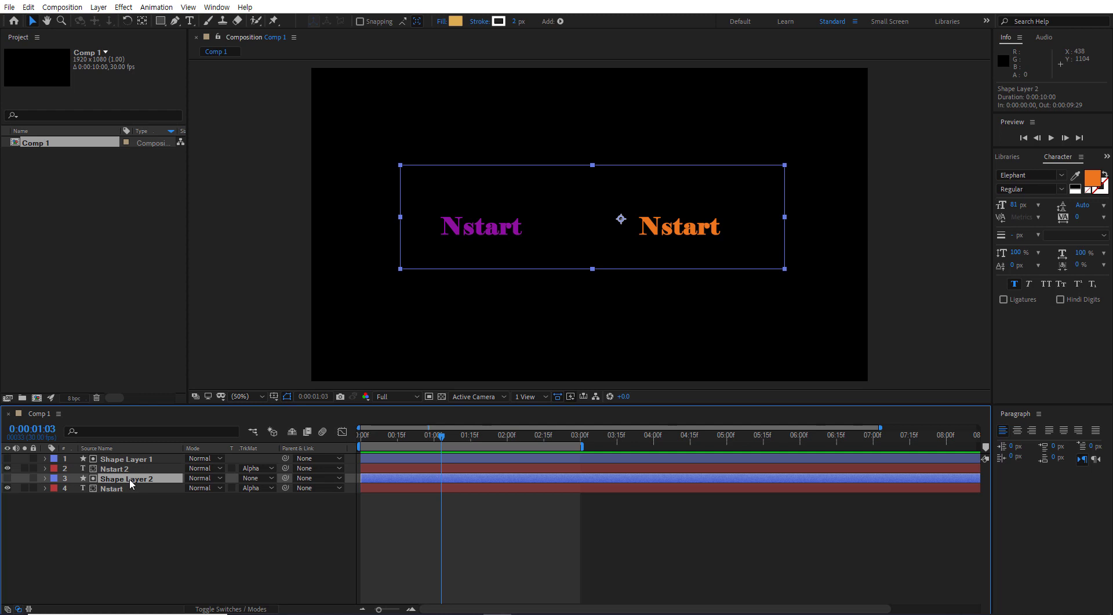
left_click(134, 458)
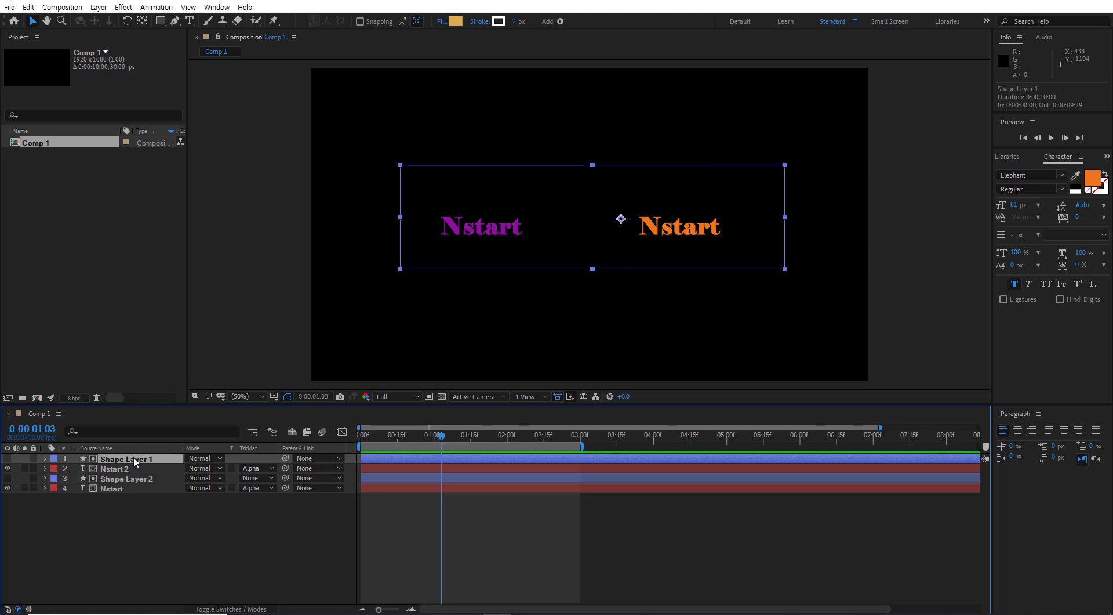
left_click(129, 478)
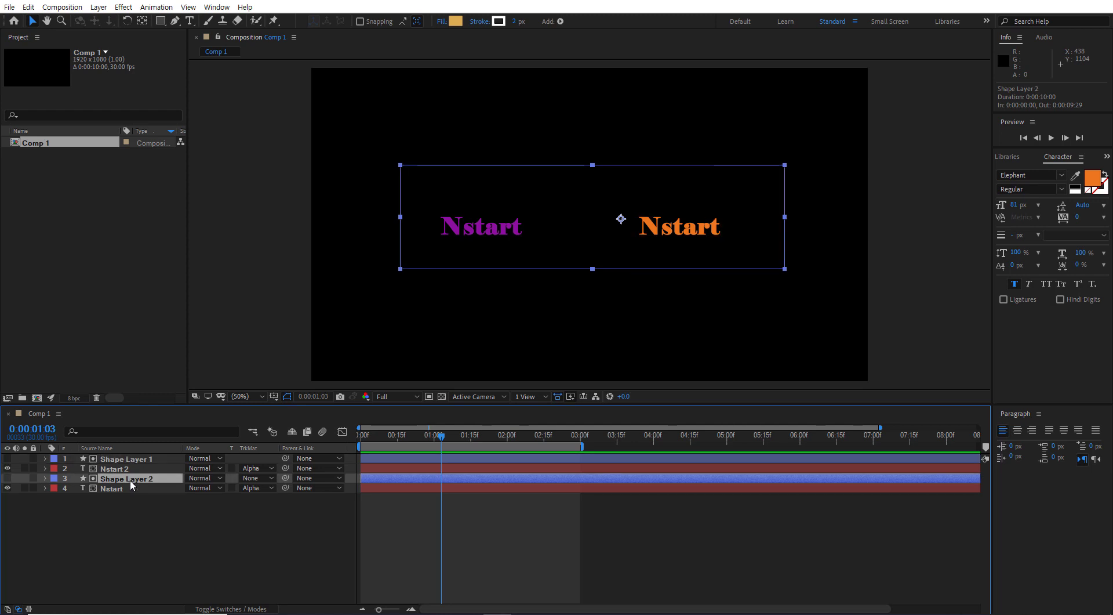
Try lower fill opacities such as 49% on Shape Layer 2 to test the alpha matte, and restore full opacity.
left_click(442, 22)
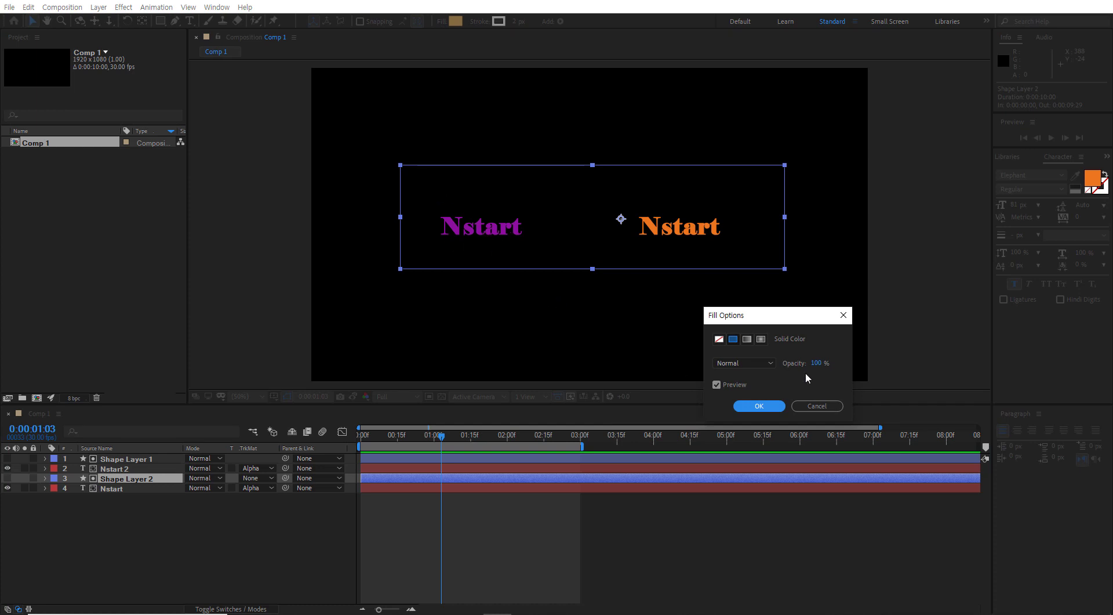
left_click_drag(817, 365, 794, 370)
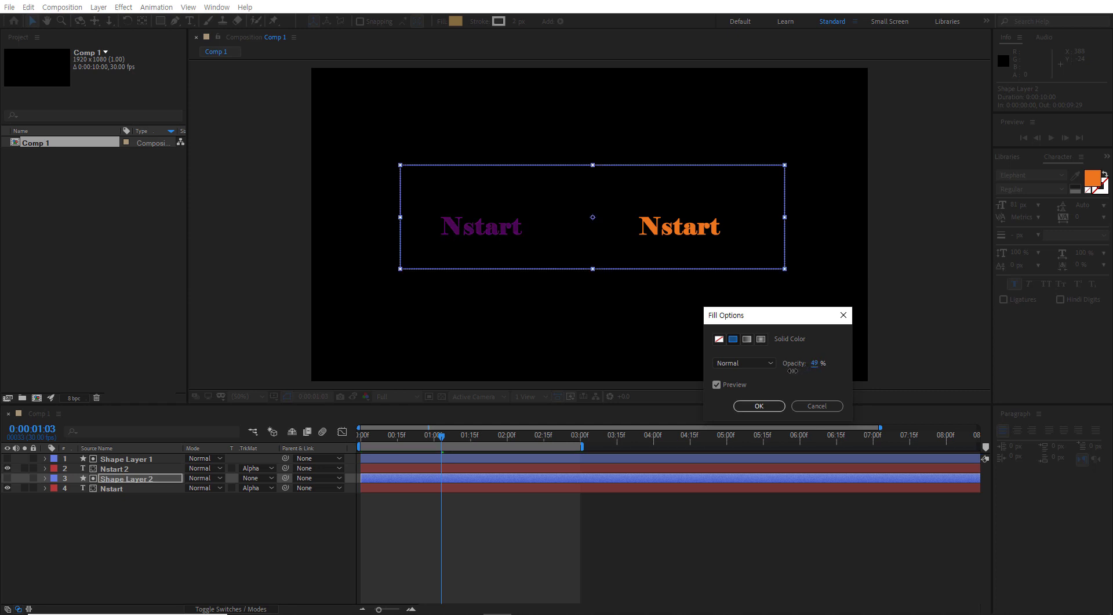
left_click_drag(793, 371, 791, 371)
mouse_move(815, 363)
left_mouse_down()
mouse_move(801, 364)
mouse_move(813, 365)
left_mouse_up()
left_click(816, 364)
left_click_drag(821, 363, 813, 364)
left_click_drag(814, 364, 871, 363)
left_click(771, 407)
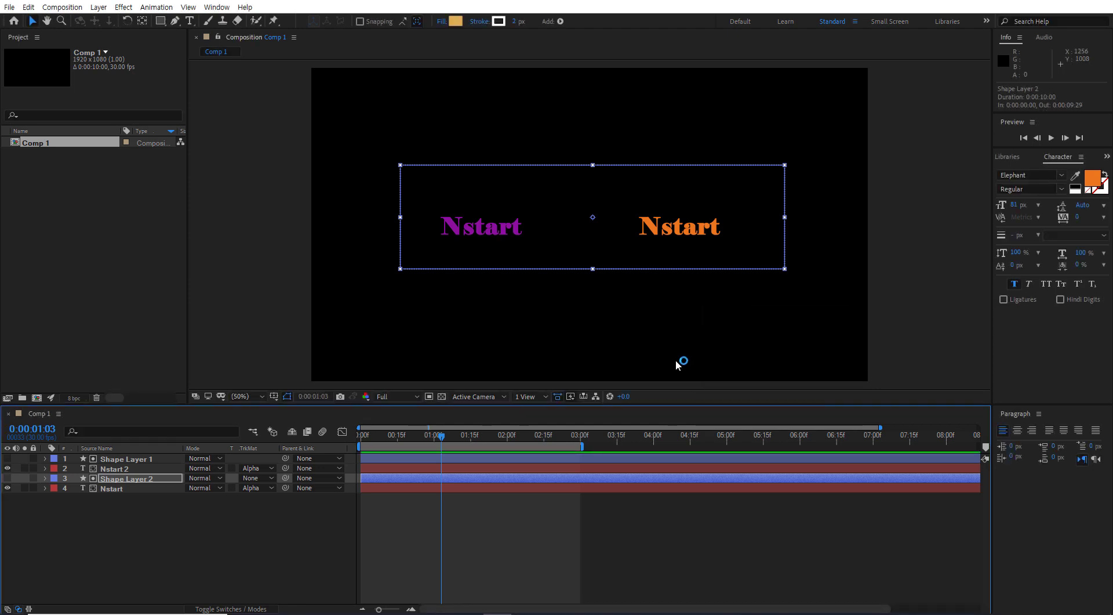
Play the composition from 0 seconds to preview both texts rising through their alpha mattes, and stop at 0:00:01:27.
left_click(378, 437)
key("space")
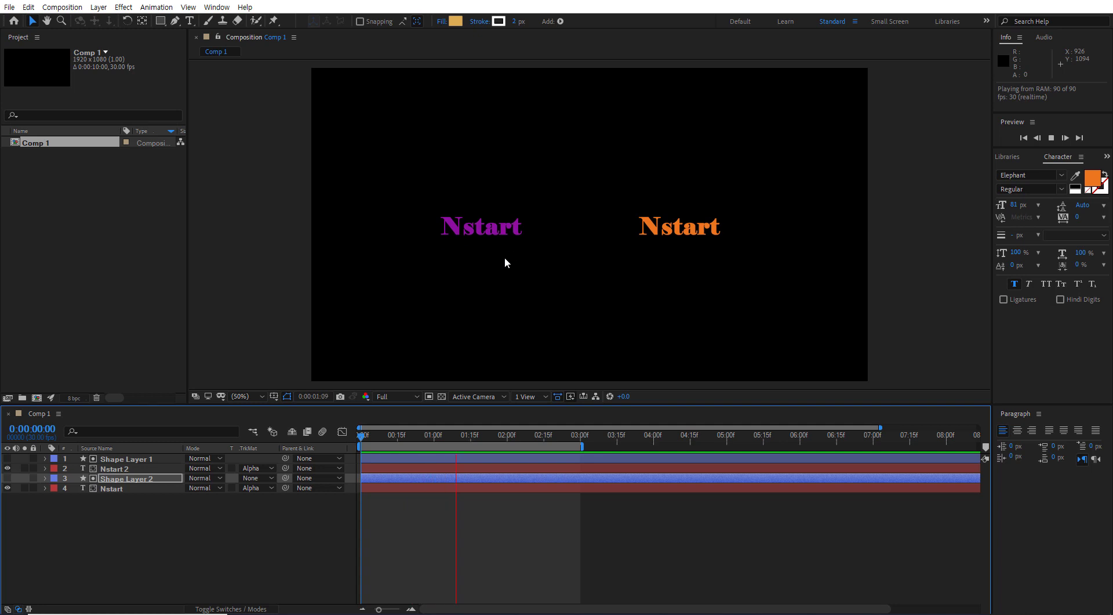
key("space")
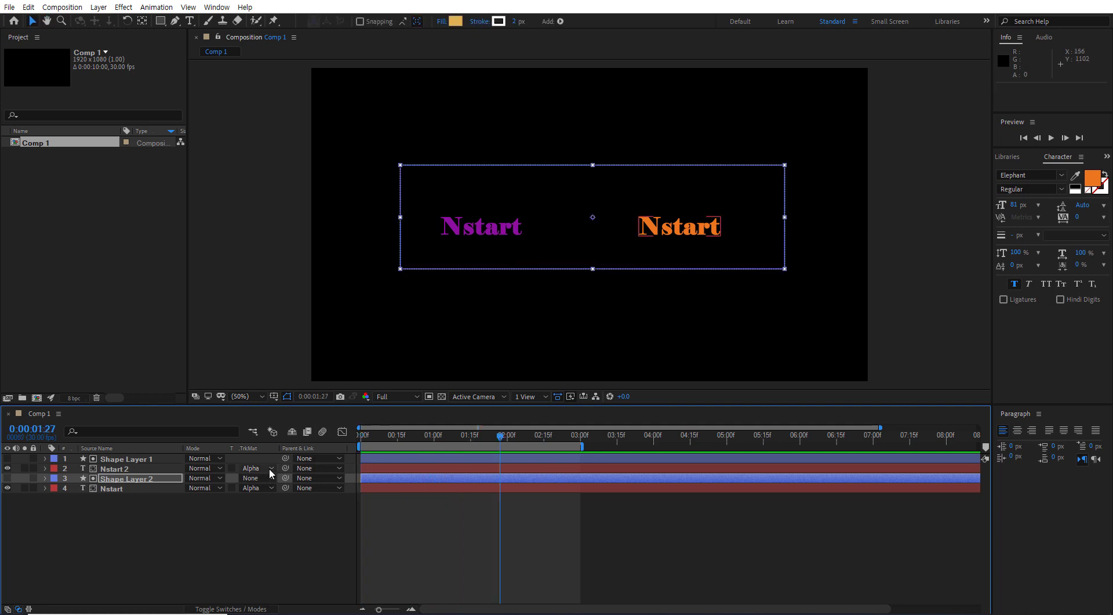
Set the track mattes of Nstart 2 and Nstart to Alpha Inverted Matte and play the result from 0 seconds.
left_click(269, 467)
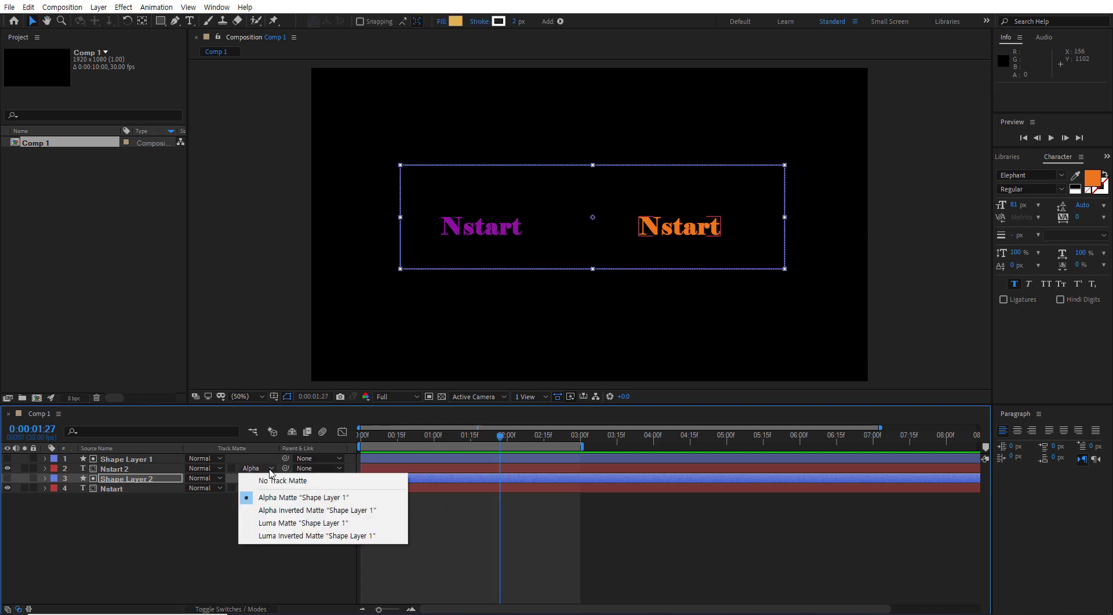
left_click(294, 511)
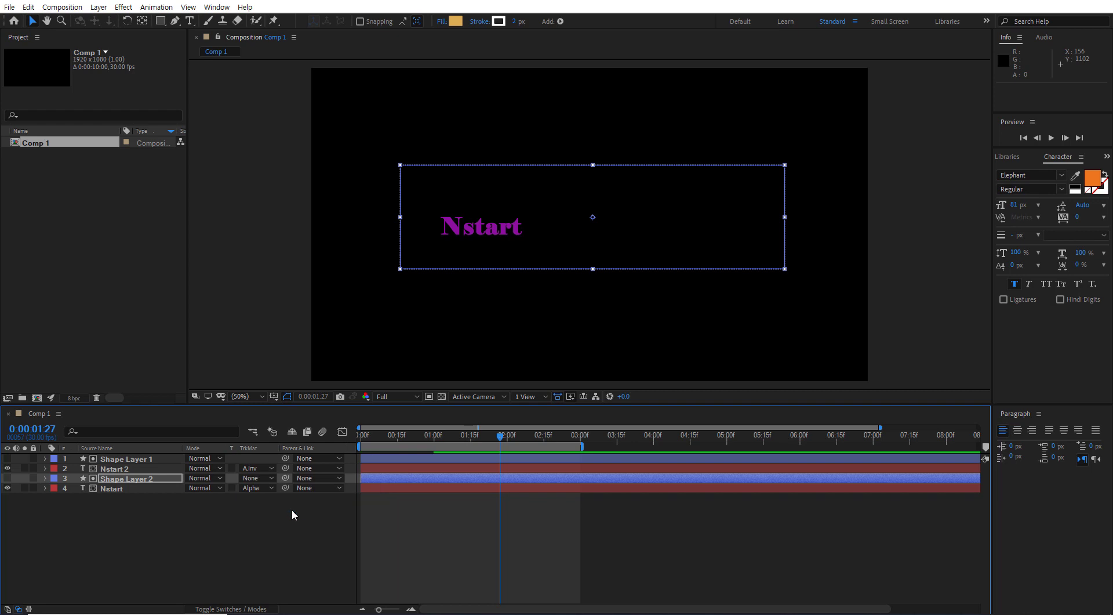
left_click(270, 487)
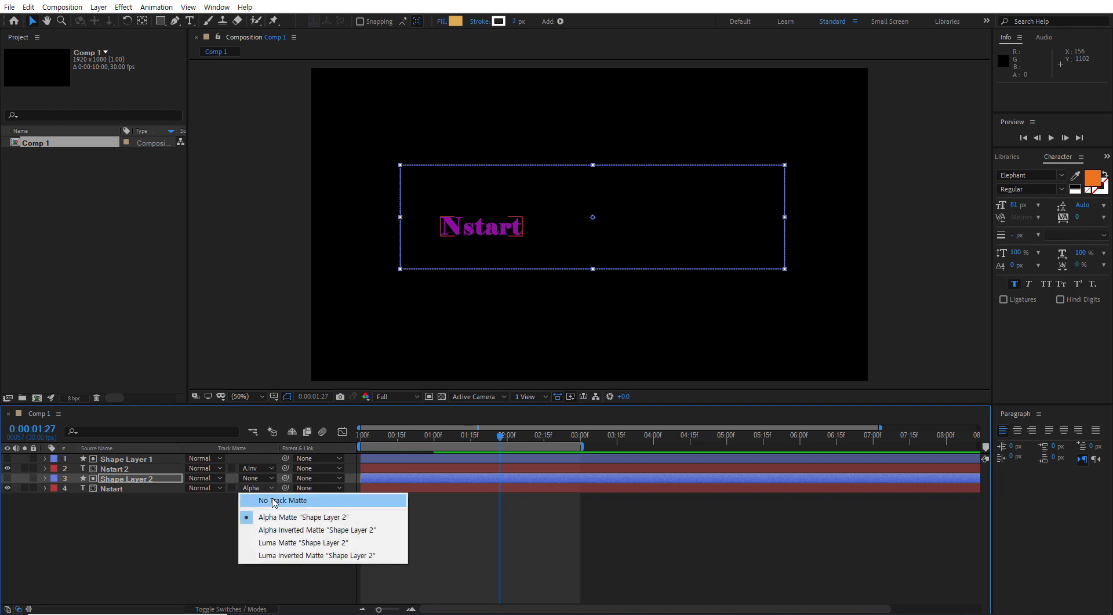
left_click(282, 531)
left_click_drag(499, 440, 333, 441)
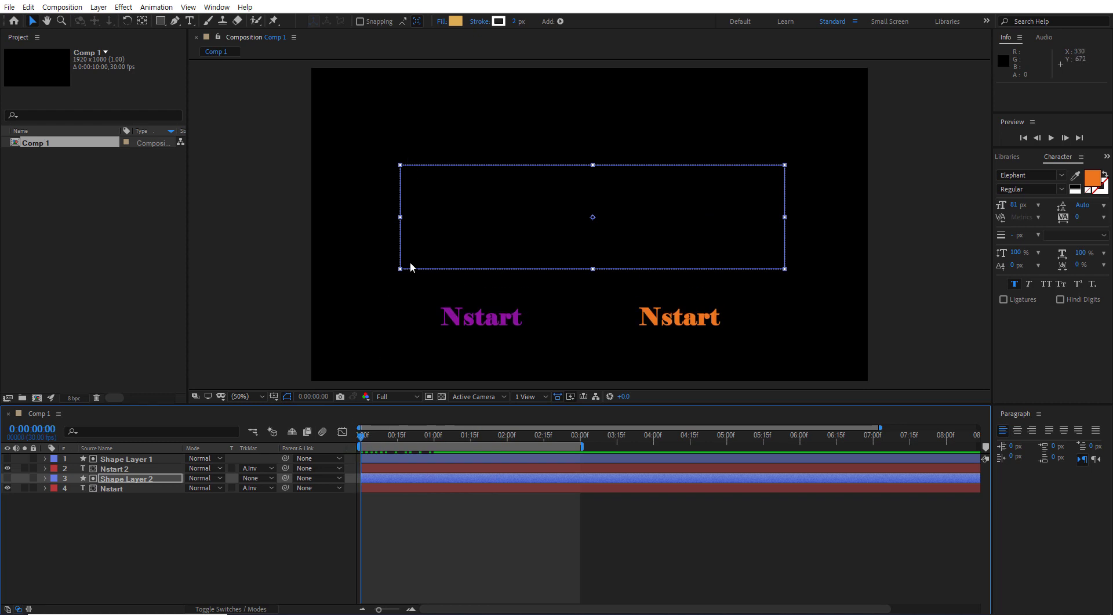
key("space")
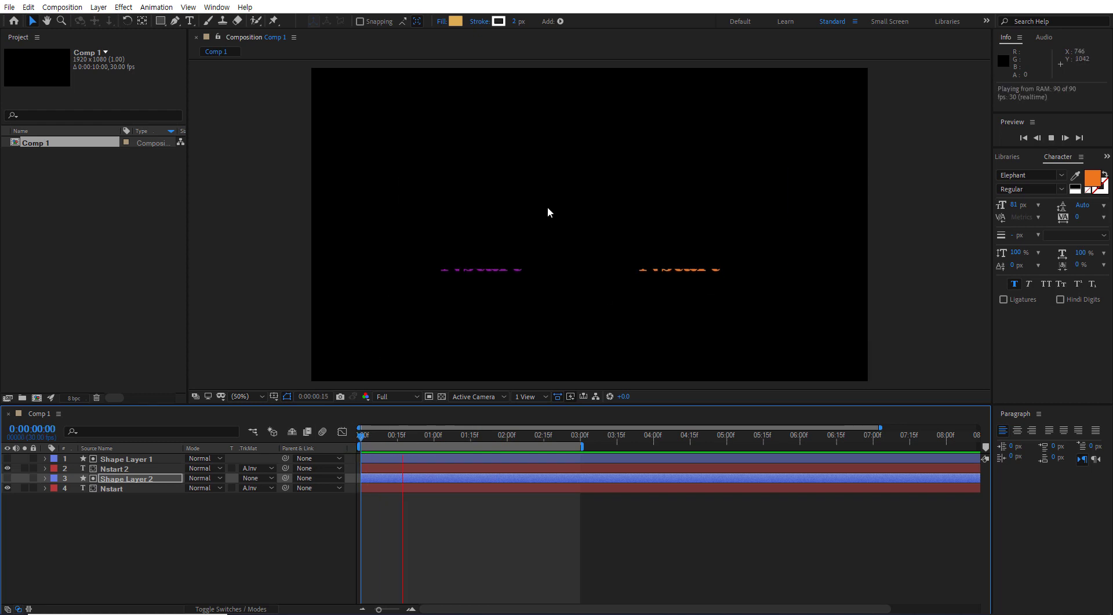